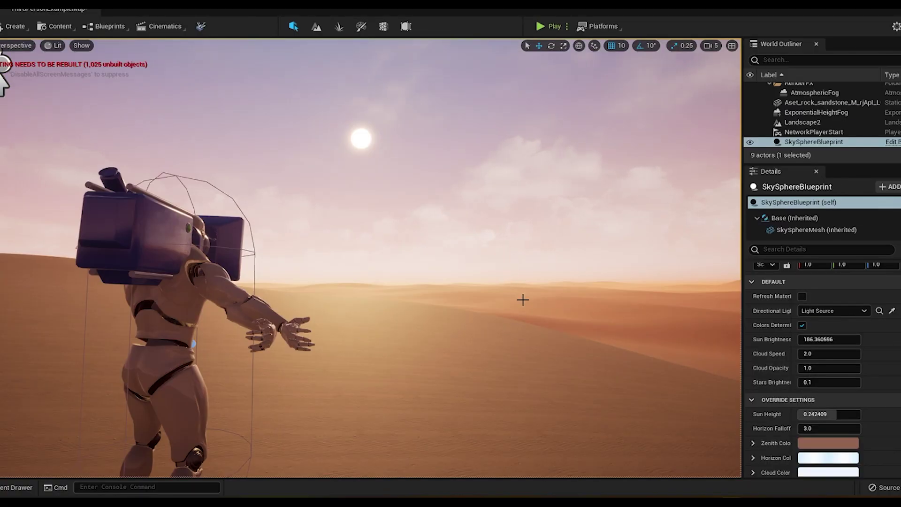
Rotate the sun's directional light above the dunes and place a point light on the distant sand
key(ctrl+l)
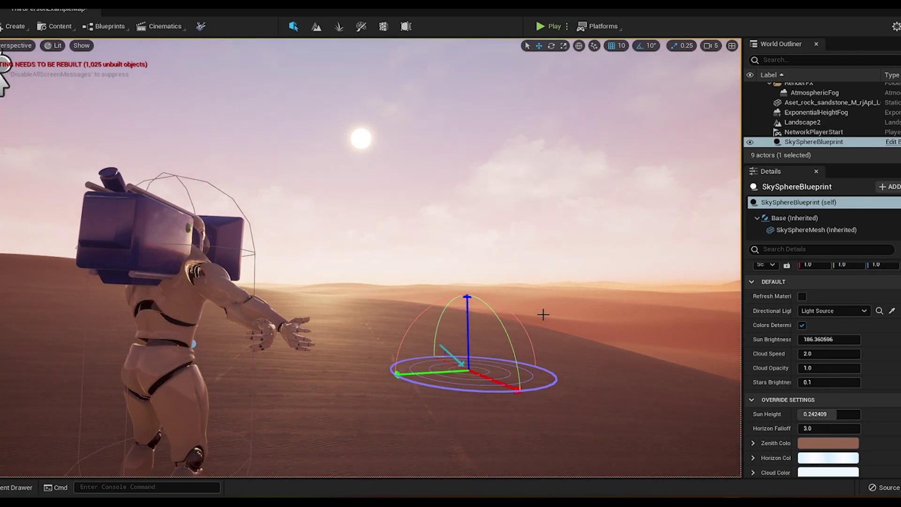
key(ctrl+l)
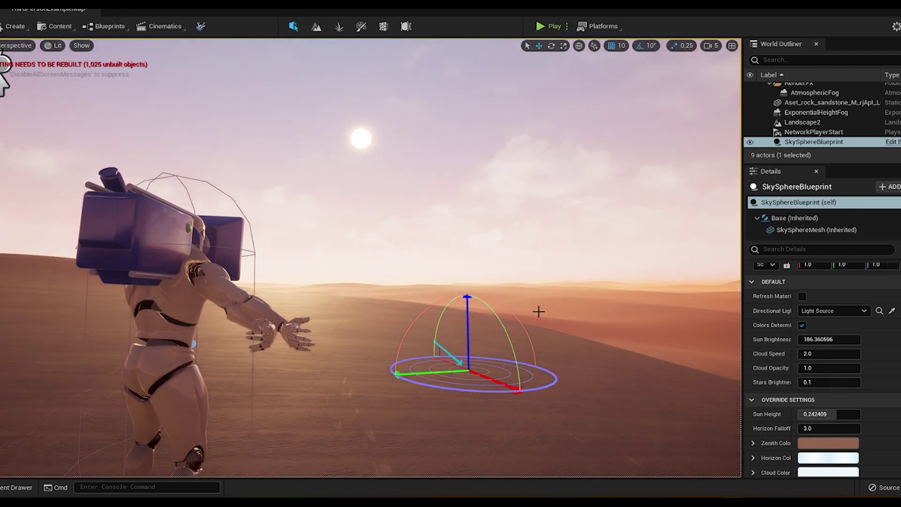
click(535, 309)
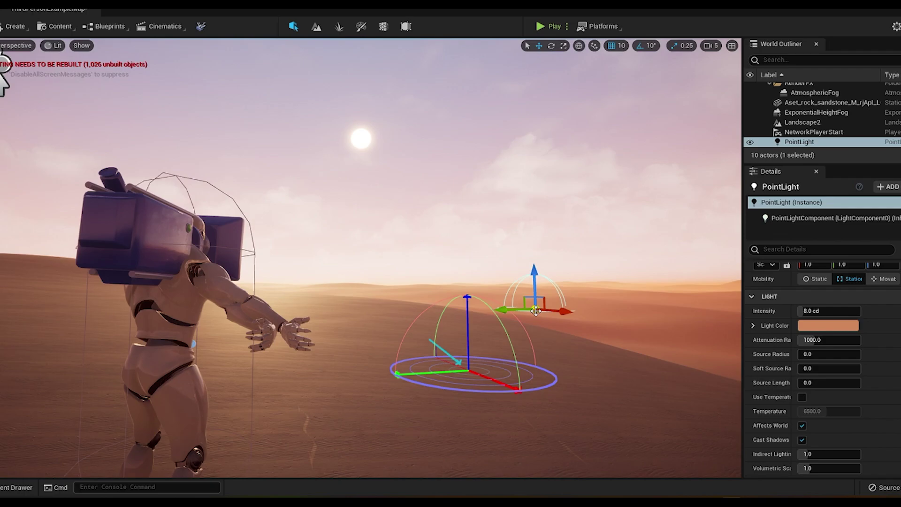
Select the sky sphere, try a different cloud color on it, and discard the change
click(610, 211)
scroll(823, 460, down, 1)
click(823, 460)
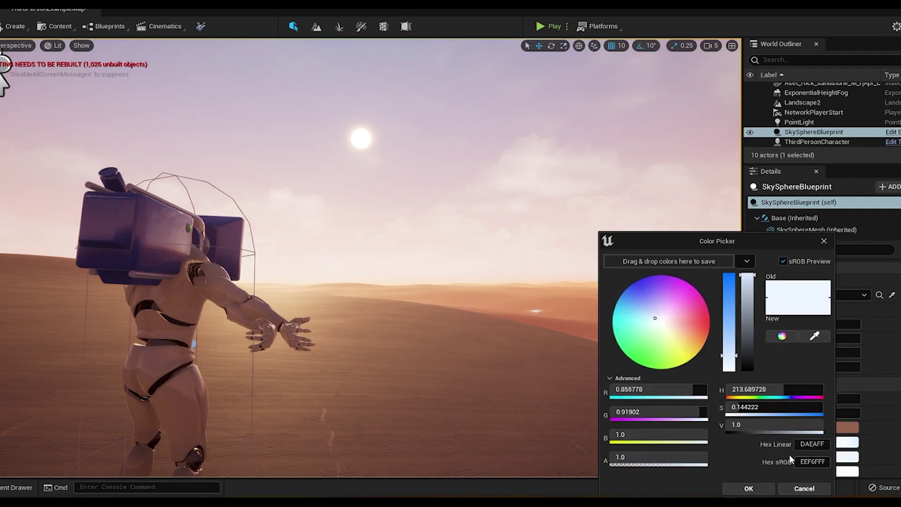
click(694, 341)
drag(694, 341, 677, 330)
click(803, 488)
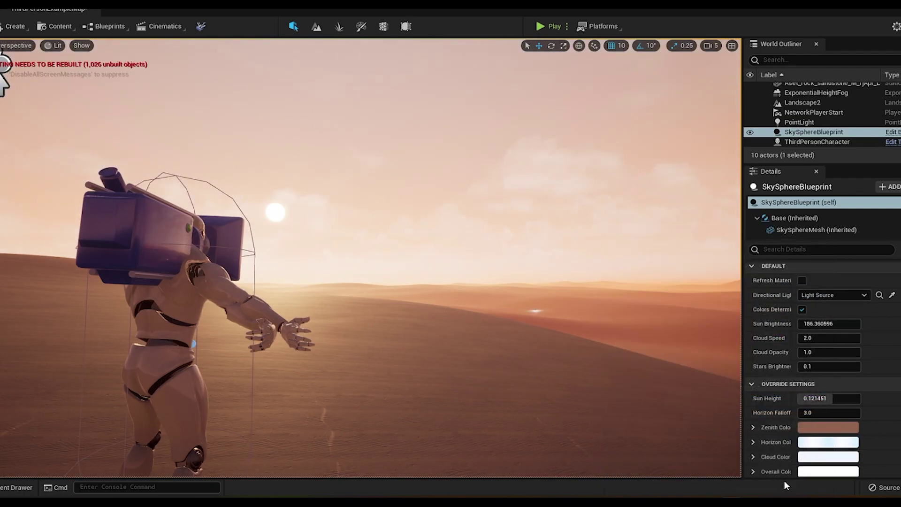
Lower the sky sphere's Sun Brightness to about 2.48 while viewing the sun over the dunes
right_drag(591, 282, 488, 272)
key(w)
right_drag(319, 331, 451, 292)
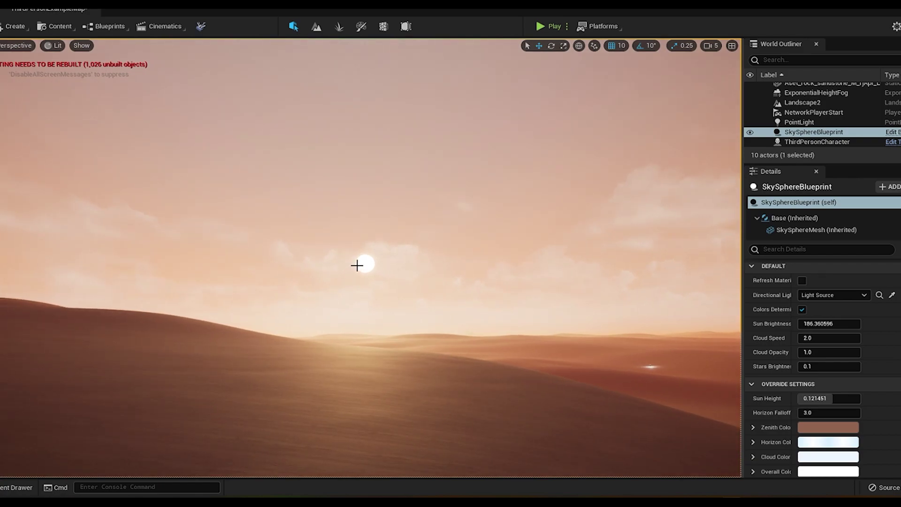
mouse_move(822, 323)
mouse_down()
mouse_move(859, 323)
mouse_move(814, 323)
mouse_up()
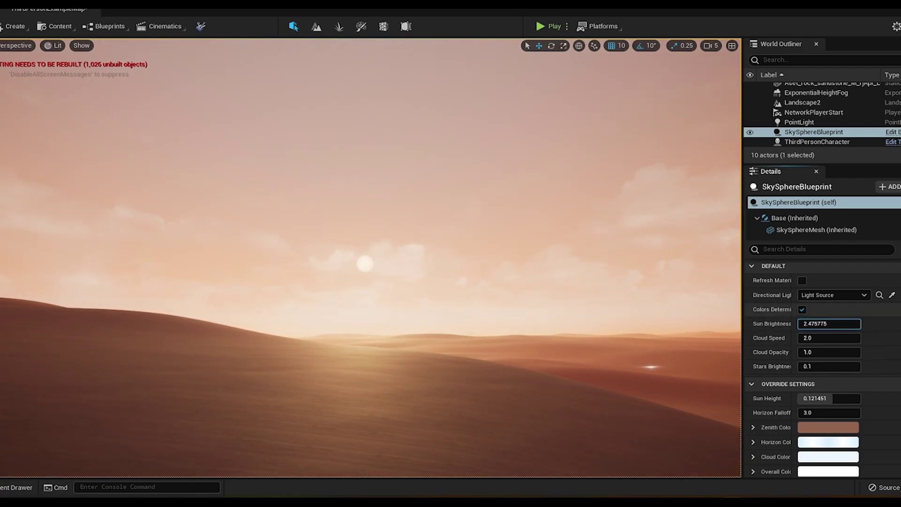
click(855, 298)
click(855, 297)
right_drag(588, 301, 656, 313)
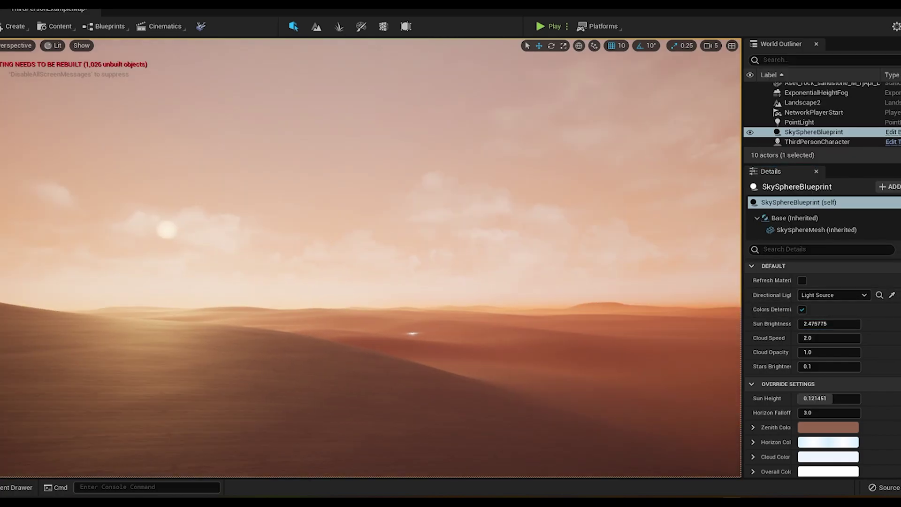
Try another cloud color for the sky sphere and cancel the color change
click(815, 458)
drag(696, 341, 659, 349)
click(803, 486)
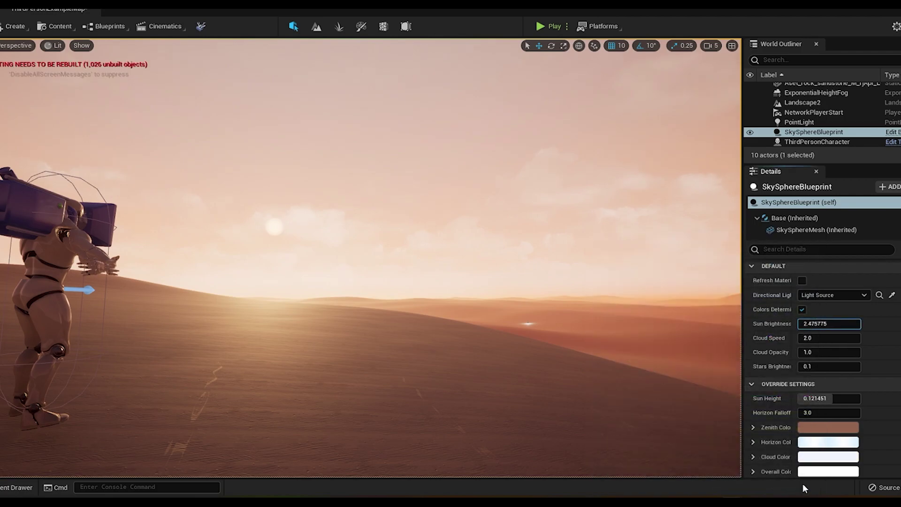
Raise the sky sphere's Stars Brightness to about 7190.5
right_drag(494, 312, 494, 301)
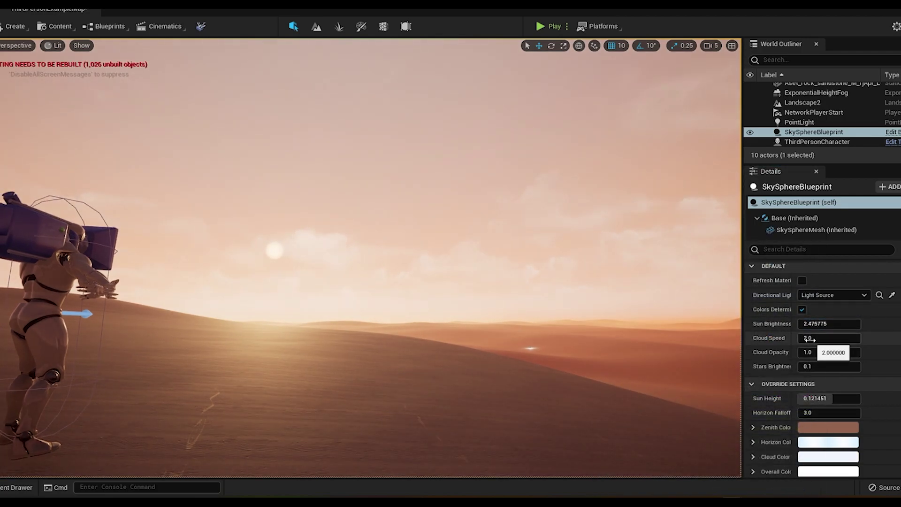
drag(818, 366, 858, 368)
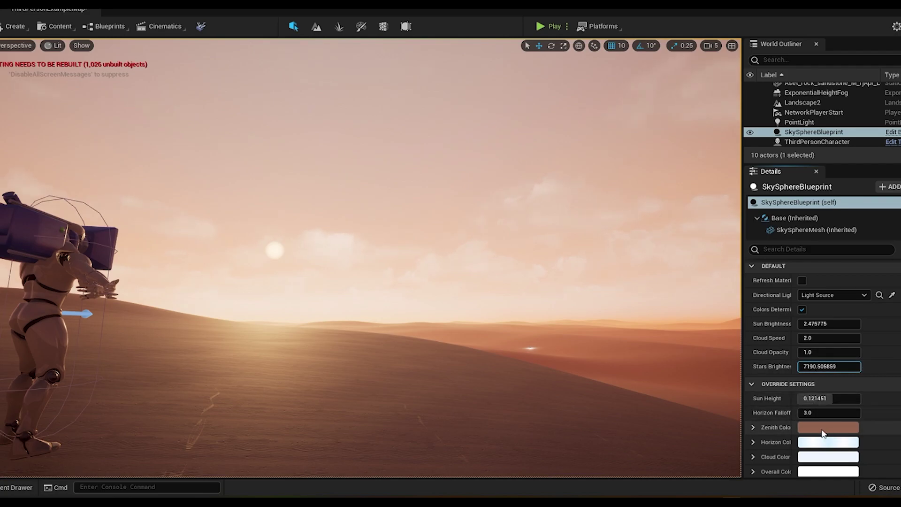
Try a peach cloud color for the sky sphere, inspect the dunes around the point light, and cancel the color
click(828, 455)
drag(700, 345, 663, 325)
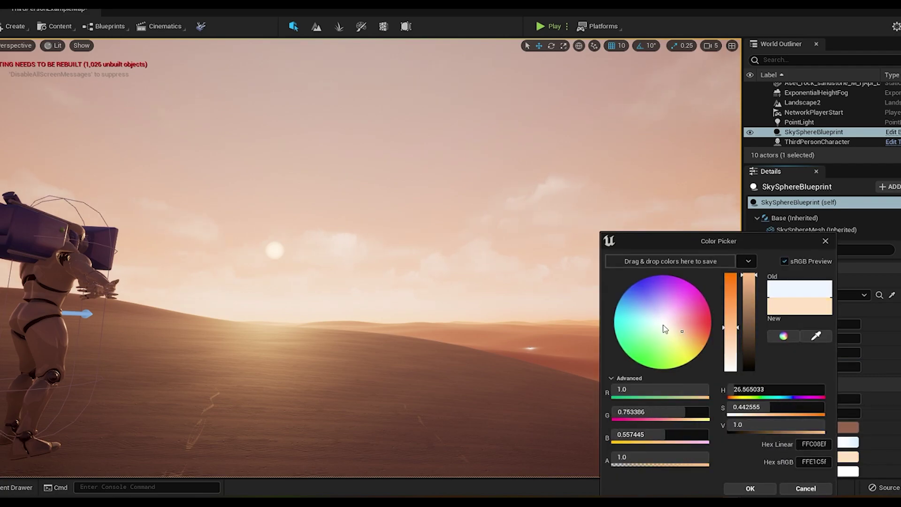
right_drag(500, 239, 690, 282)
key(w)
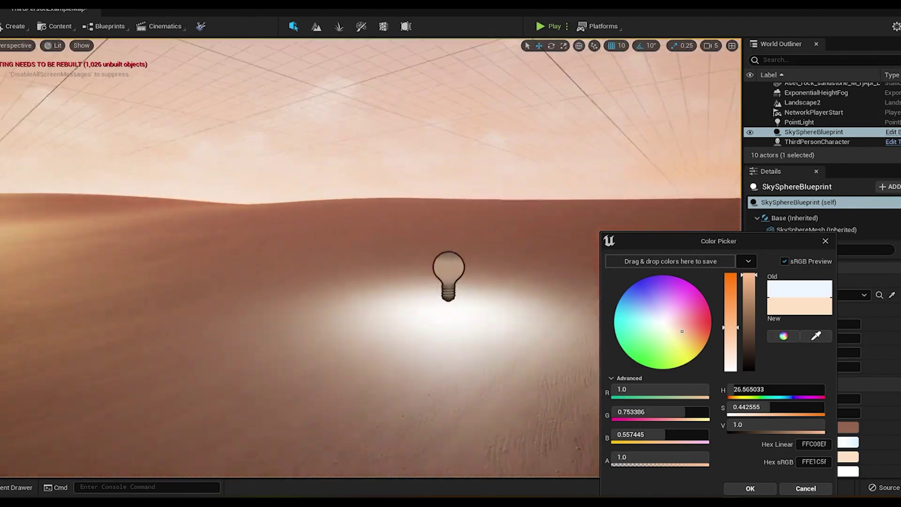
right_drag(371, 237, 391, 237)
click(805, 488)
Delete the stray point light from the dunes and return to a wide view of the sun
click(387, 271)
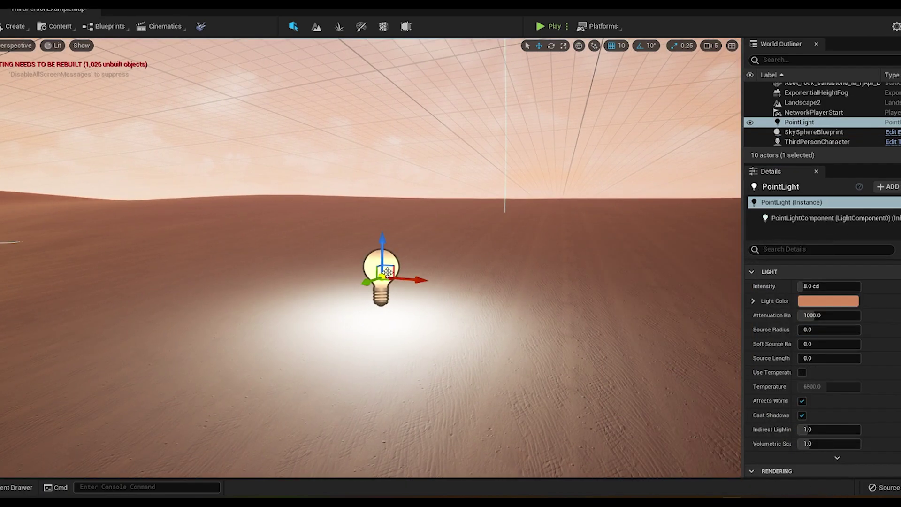
key(Delete)
right_drag(437, 273, 346, 213)
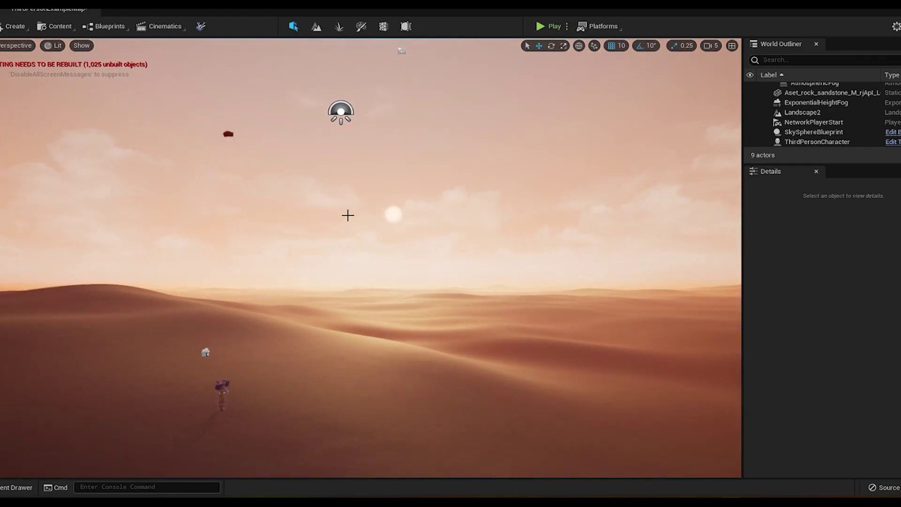
Select the sky sphere and rotate the sun's directional light to a sun height of about 0.086
click(380, 207)
key(ctrl+l)
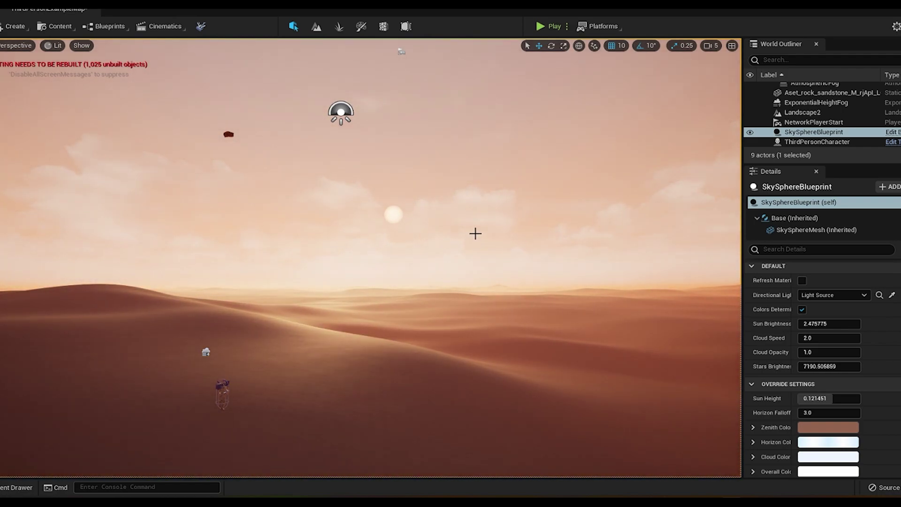
key(Escape)
click(400, 220)
Change the sky sphere's Zenith Color to a muted blue
click(846, 427)
click(690, 354)
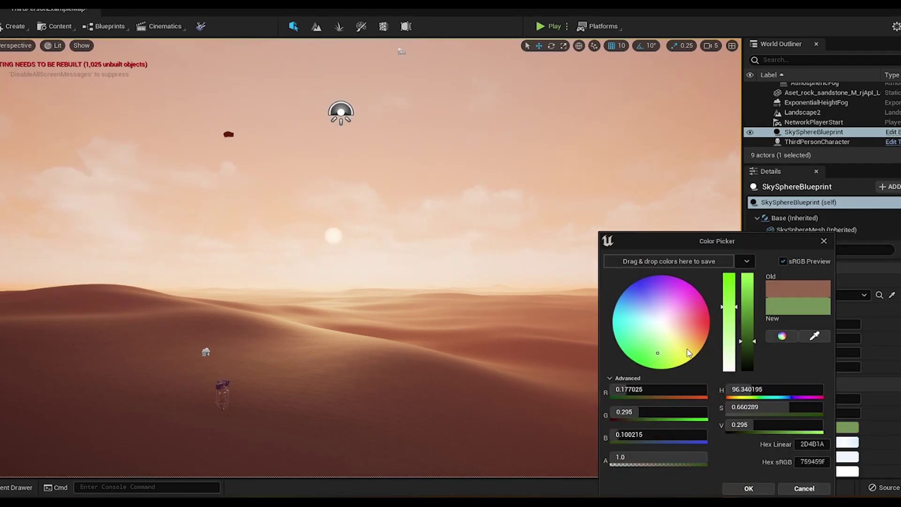
click(688, 351)
mouse_move(664, 295)
mouse_down()
mouse_move(638, 292)
mouse_move(626, 307)
mouse_up()
click(762, 487)
Reduce the sky sphere's Horizon Falloff to about 0.335 while viewing the sky behind the character
mouse_move(516, 300)
right_down()
mouse_move(516, 320)
mouse_move(469, 236)
mouse_move(380, 380)
mouse_move(487, 354)
mouse_move(480, 360)
right_up()
key(w)
key(w)
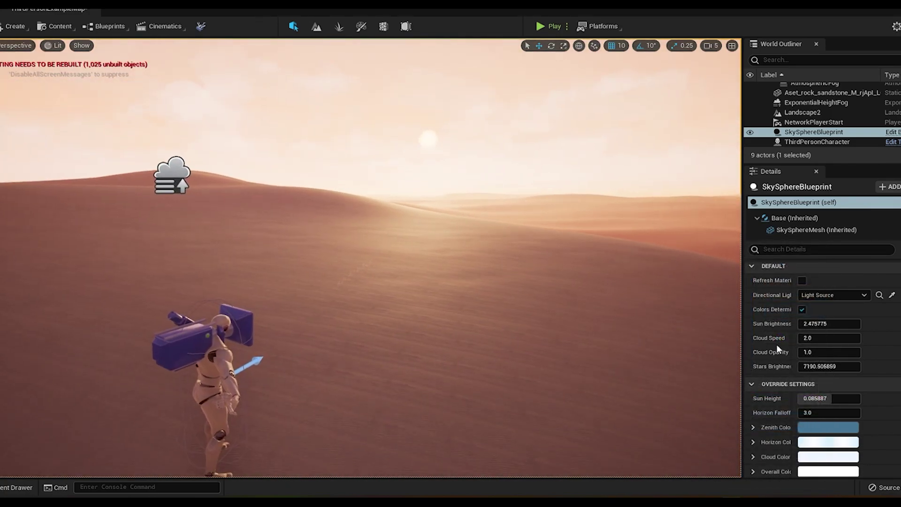
scroll(868, 366, down, 3)
scroll(869, 366, down, 2)
mouse_move(828, 317)
mouse_down()
mouse_move(840, 317)
mouse_move(826, 317)
mouse_up()
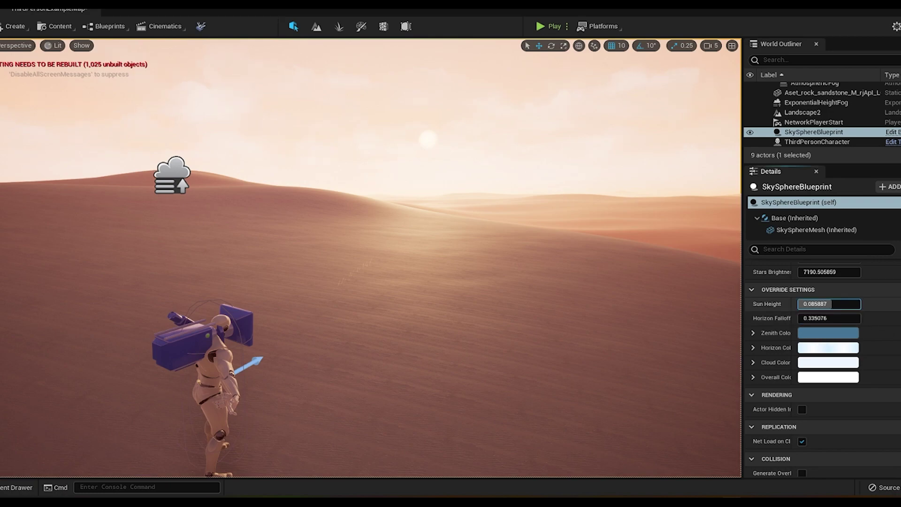
click(808, 304)
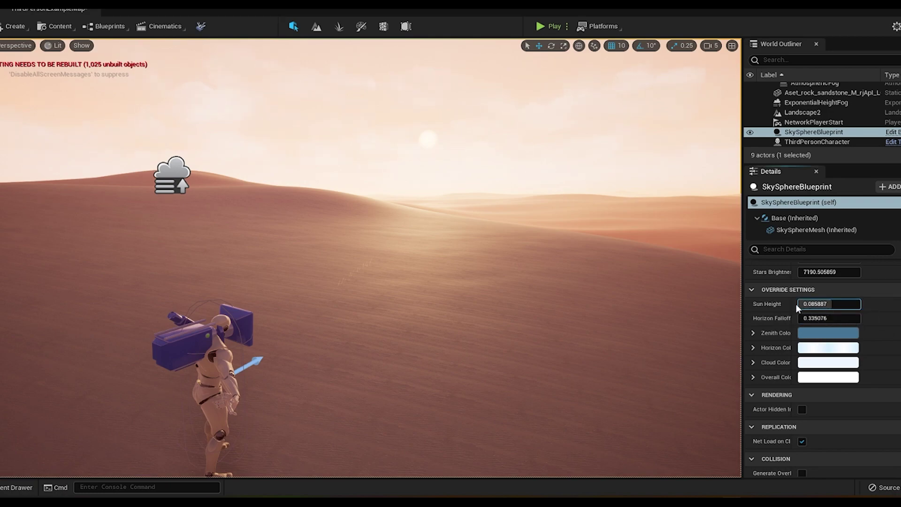
Look through the sky sphere's remaining settings and assign Light Source as its directional light actor
scroll(846, 362, down, 3)
scroll(849, 372, down, 5)
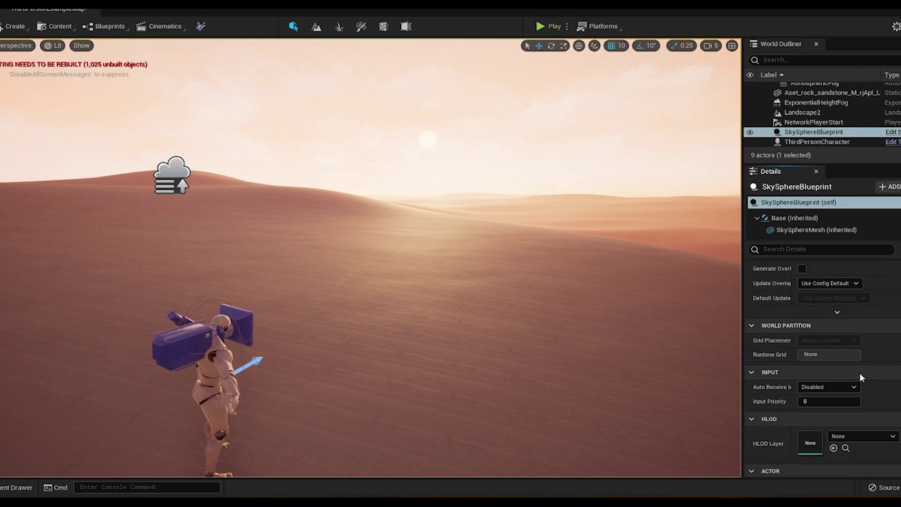
scroll(839, 403, up, 8)
scroll(892, 389, up, 6)
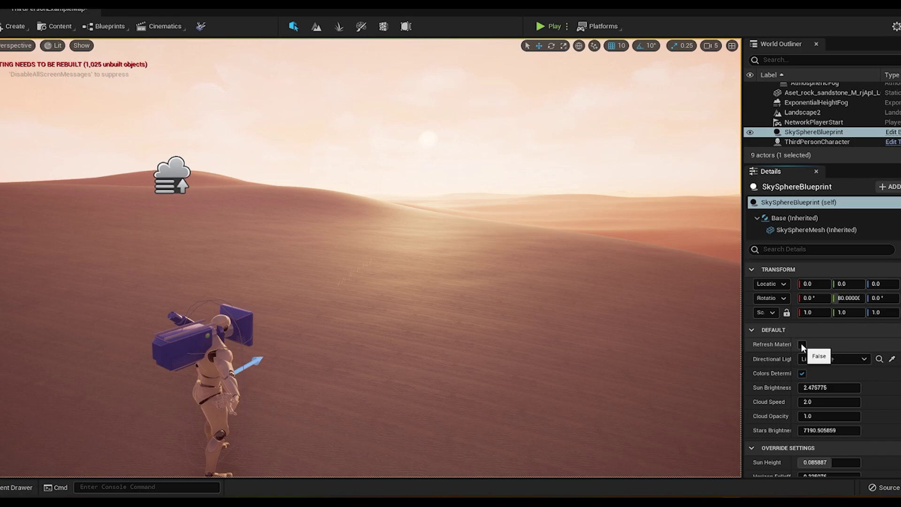
click(832, 358)
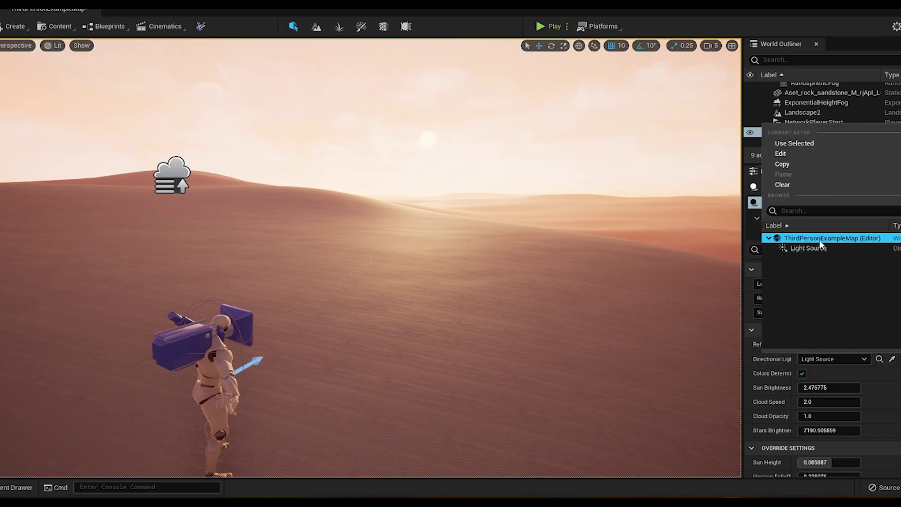
click(819, 247)
Turn Colors Determined By Sun Position off and back on to compare the sky's look
click(801, 373)
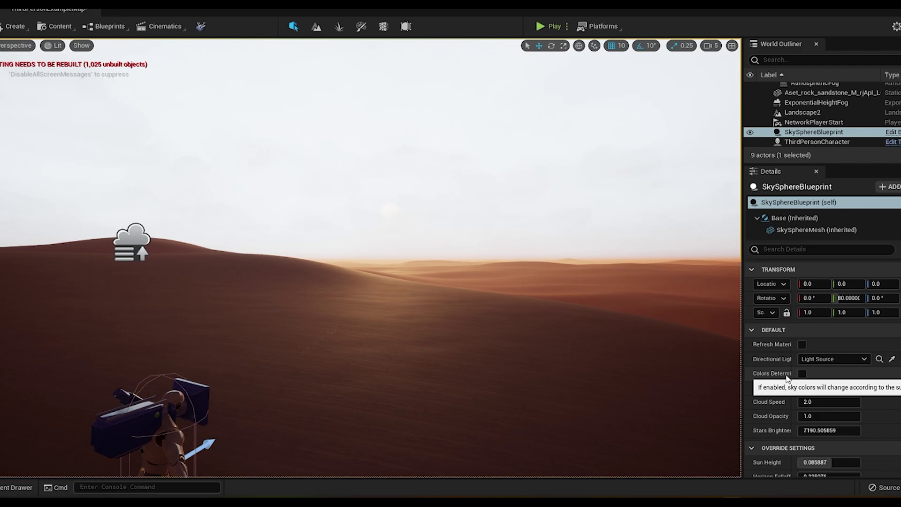
click(800, 373)
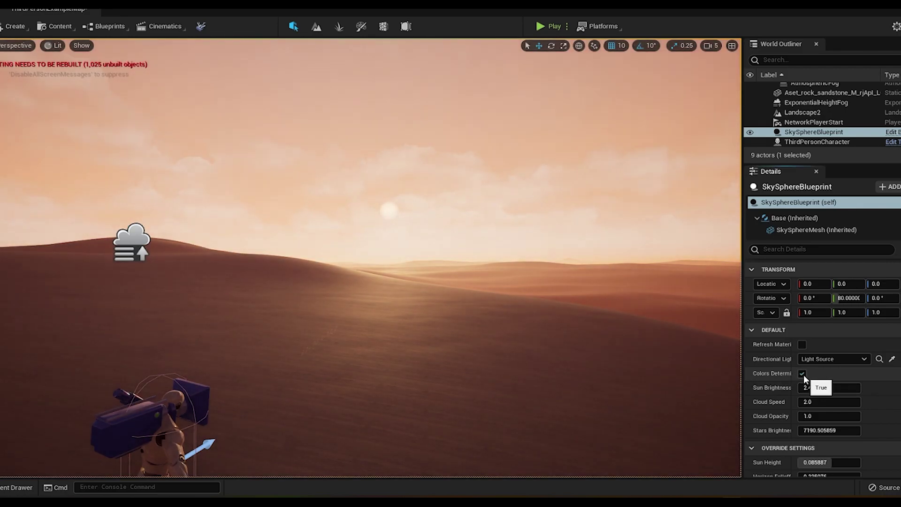
right_drag(657, 328, 605, 313)
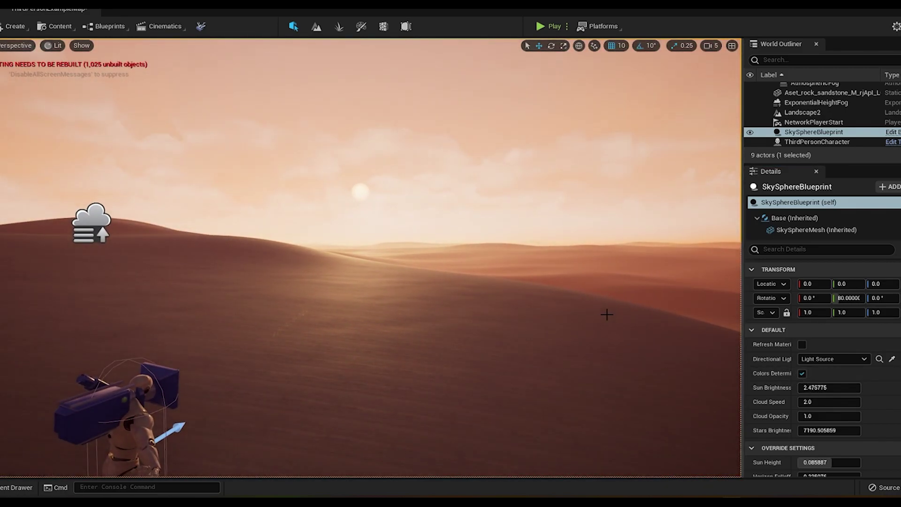
Rotate the sun to a height of about 0.39 and compare the sky with sun-determined colors off and on
key(ctrl+l)
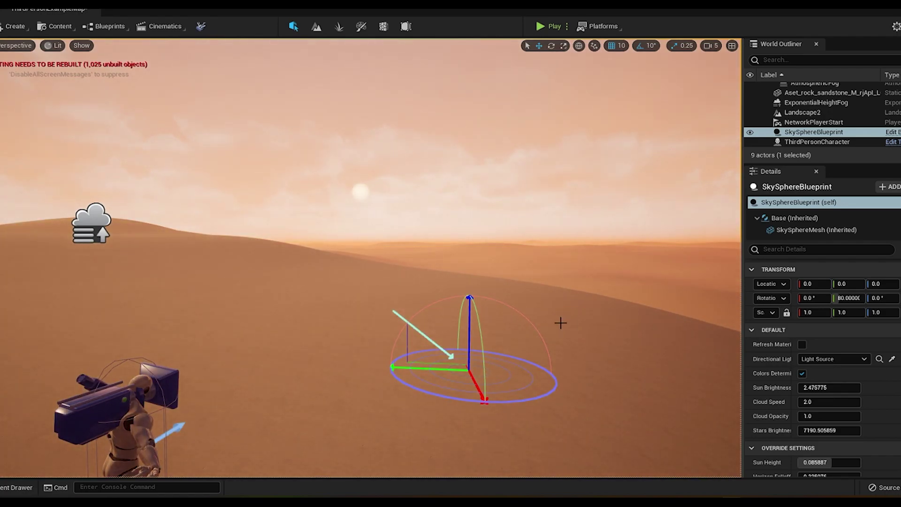
click(801, 373)
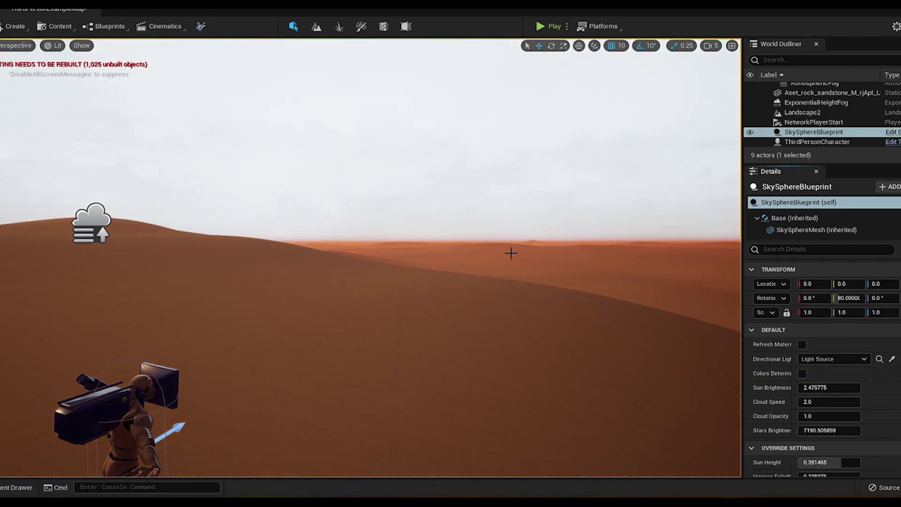
right_drag(511, 253, 521, 247)
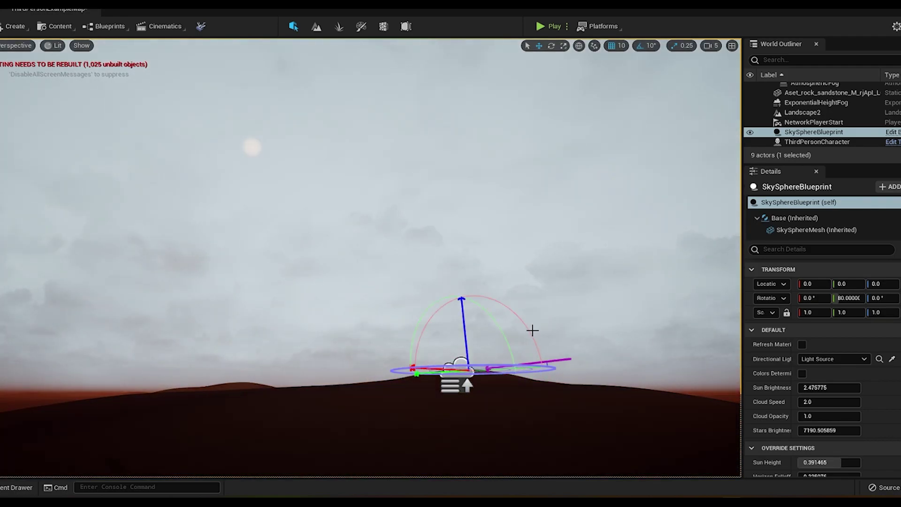
mouse_move(472, 302)
right_down()
mouse_move(565, 349)
mouse_move(565, 441)
mouse_move(565, 319)
mouse_move(474, 298)
right_up()
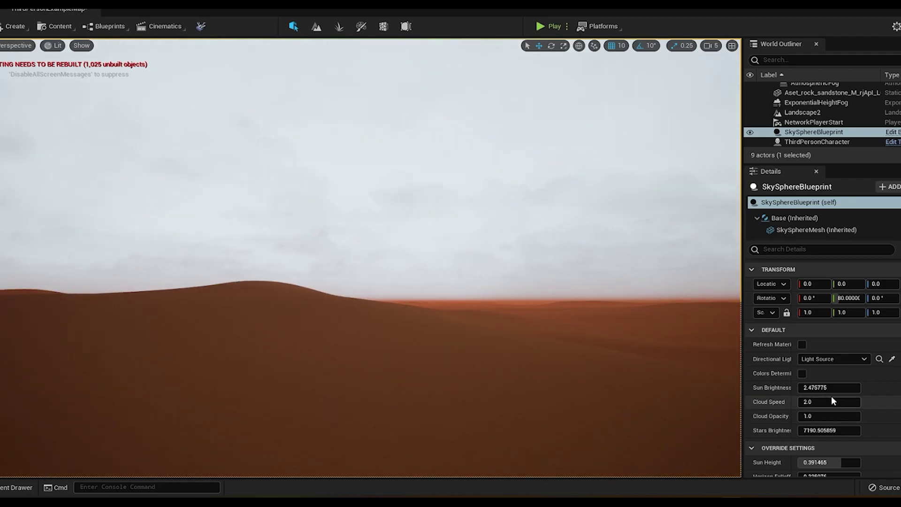
click(801, 373)
Rotate the sun to a height of about 0.15 above the dunes and reselect the sky sphere
right_drag(536, 315, 537, 314)
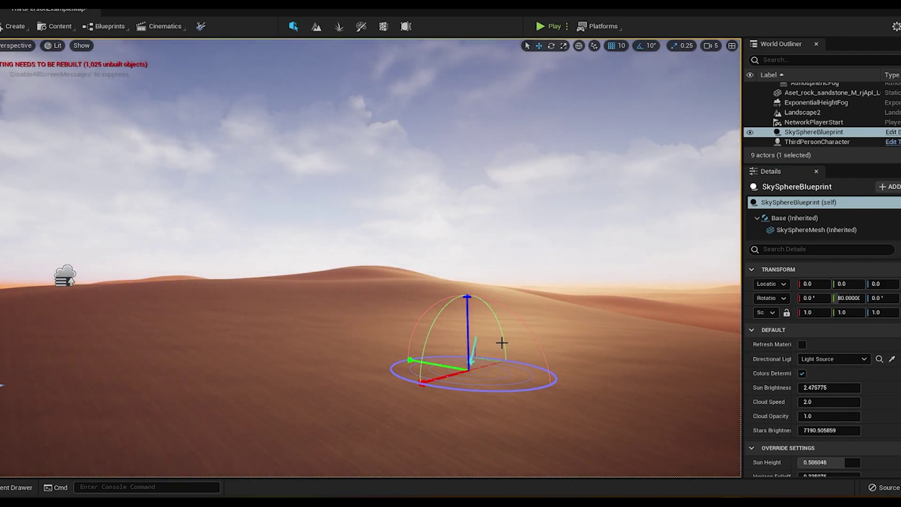
click(694, 367)
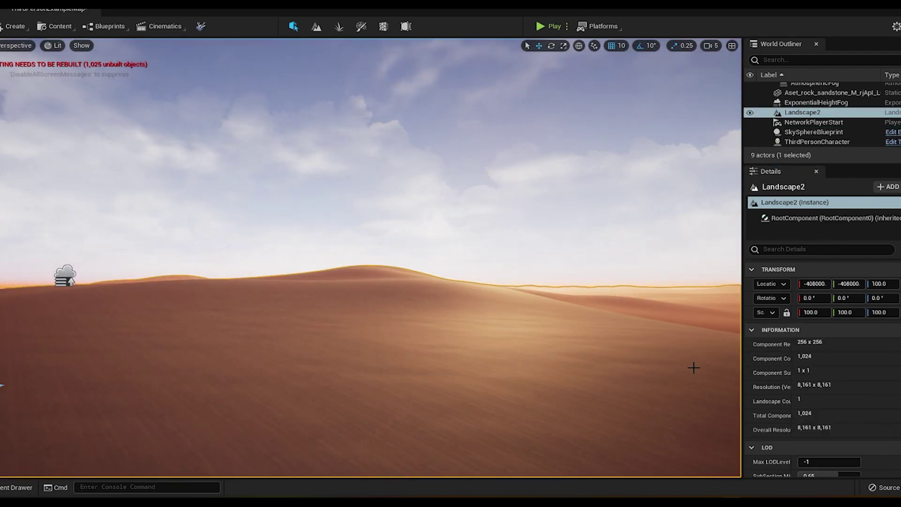
click(566, 227)
Disable sun-determined sky colors to examine the low-sun desert view, and enable them again
click(802, 373)
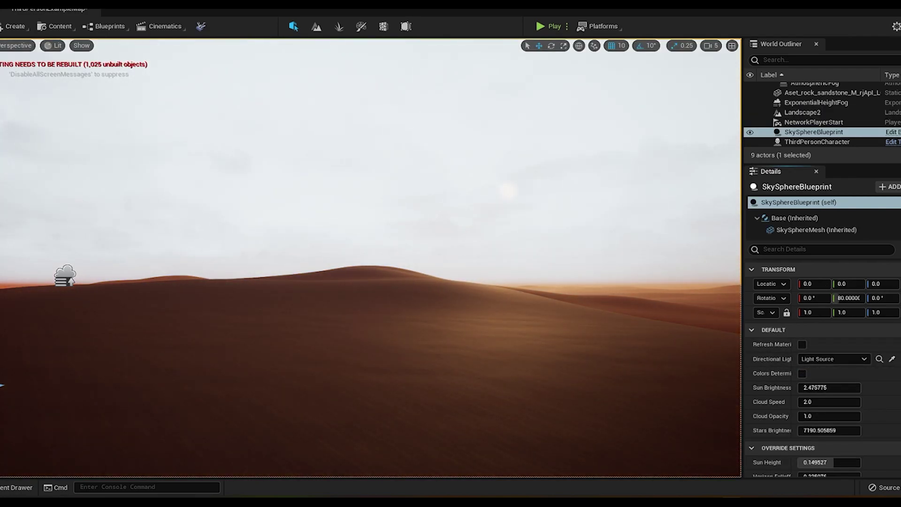
right_drag(344, 429, 389, 437)
right_drag(540, 244, 558, 223)
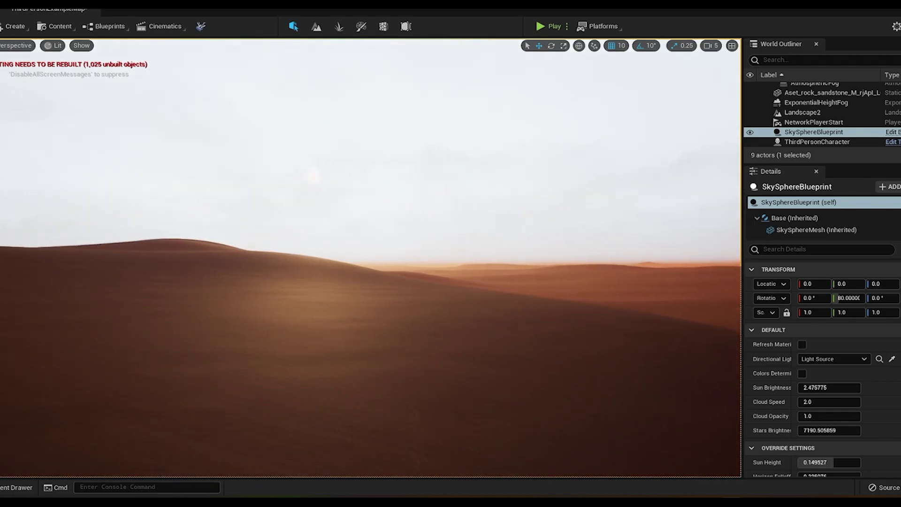
click(801, 373)
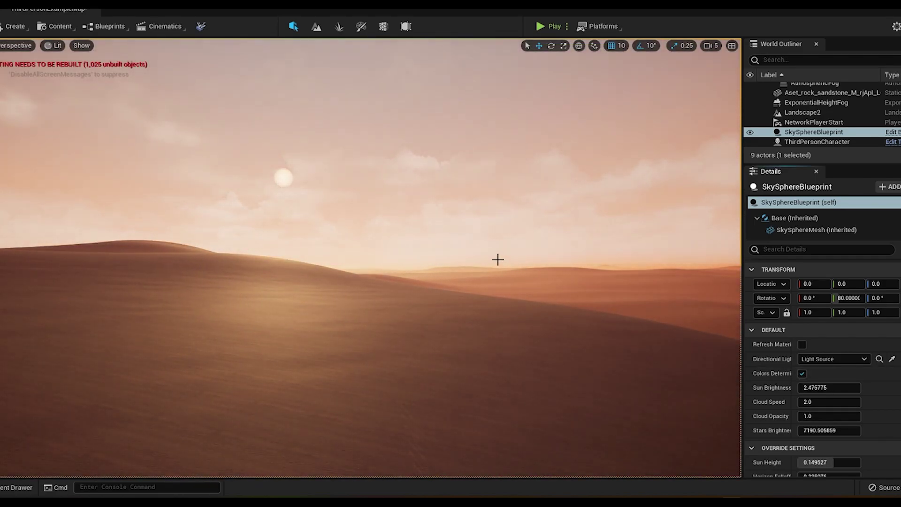
Shift the sun direction so its glow falls nearer the dune crest, and toggle the sun-determined sky colors
key(ctrl+l)
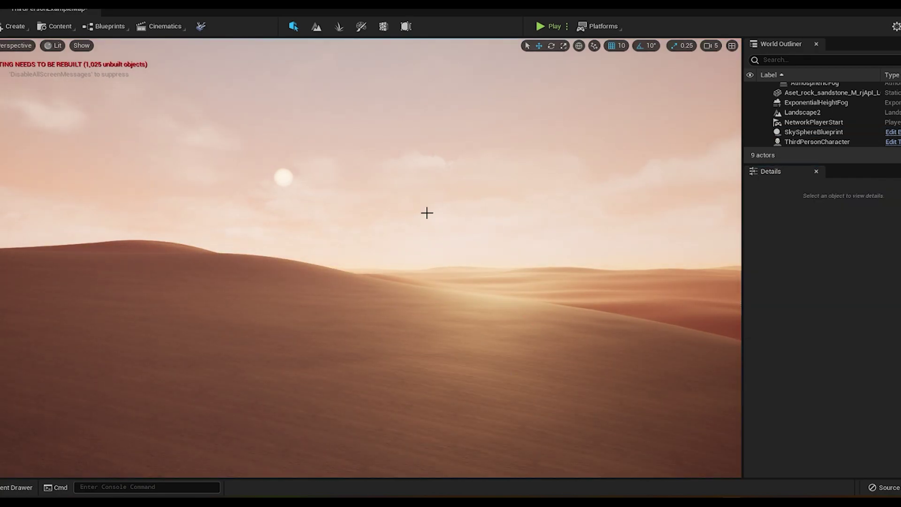
click(801, 374)
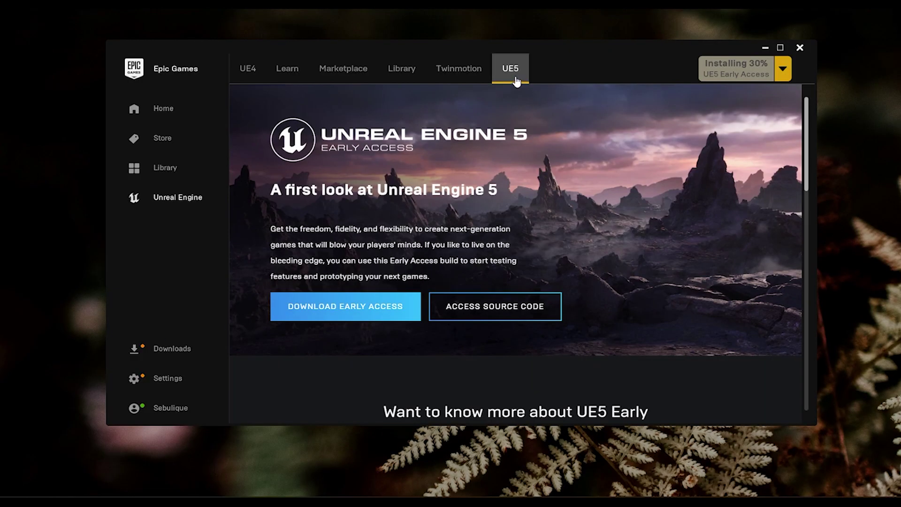
Switch to the Epic Games Launcher and open the Unreal Engine library
click(412, 78)
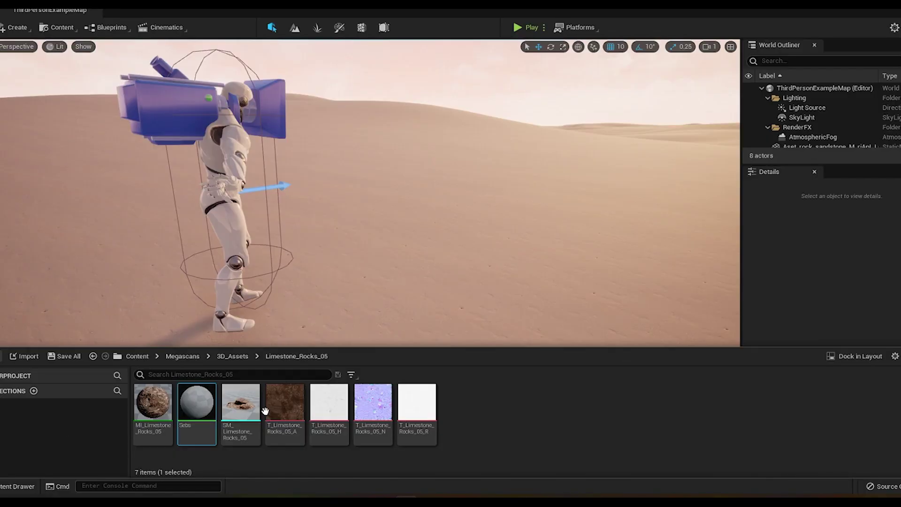
Switch to Unreal Engine and start renaming the Sebs material in the Limestone_Rocks_05 folder with a name beginning with "seb"
right_click(203, 406)
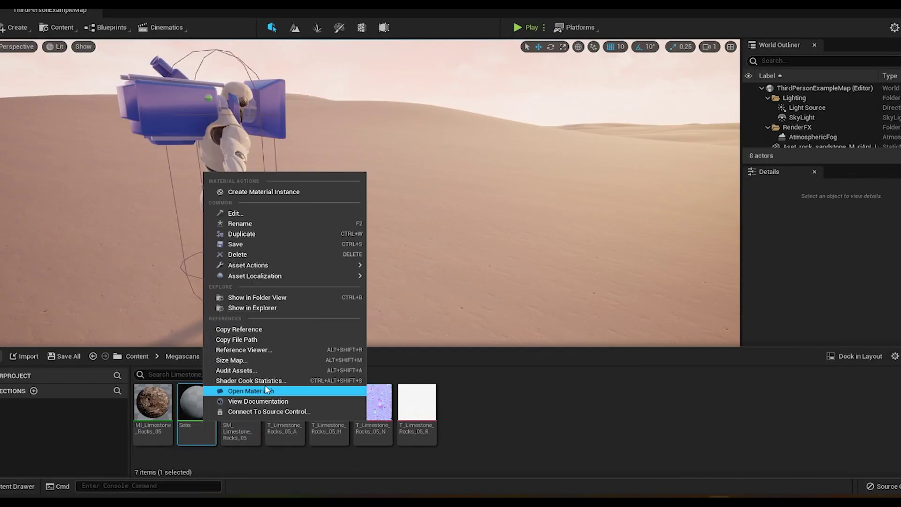
click(242, 224)
text(seb)
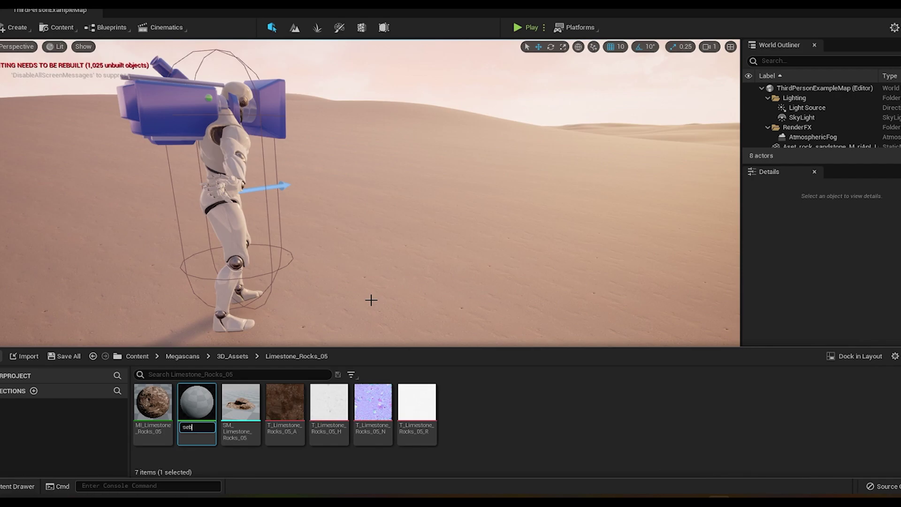
text(s)
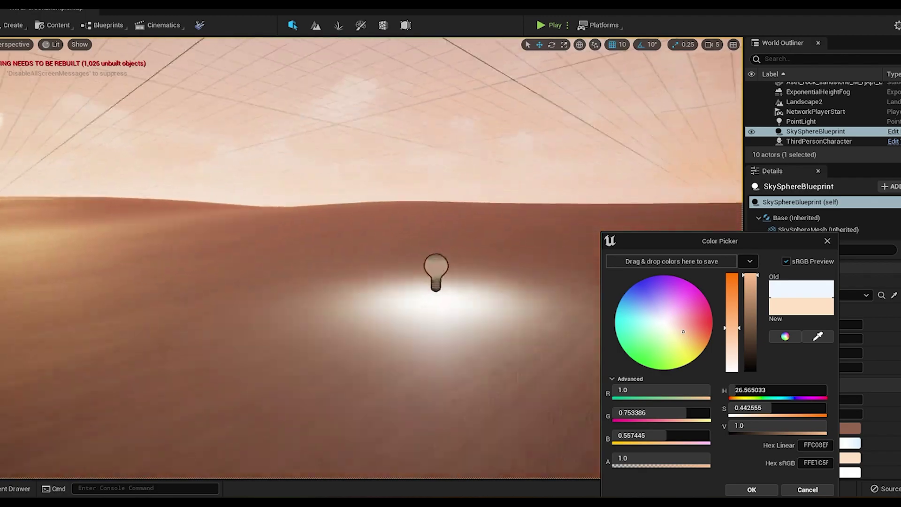
Discard the peach cloud color change on the sky sphere and delete the point light above the dunes
right_drag(457, 300, 510, 300)
click(807, 489)
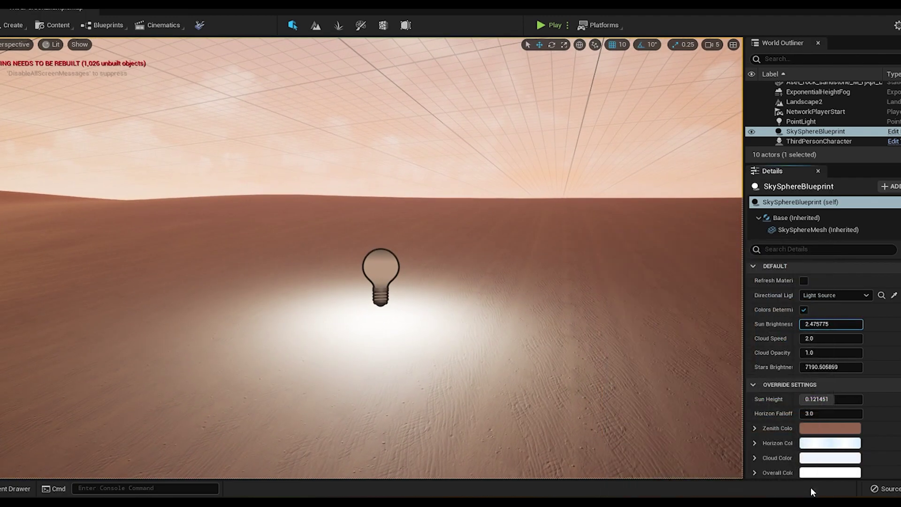
click(386, 273)
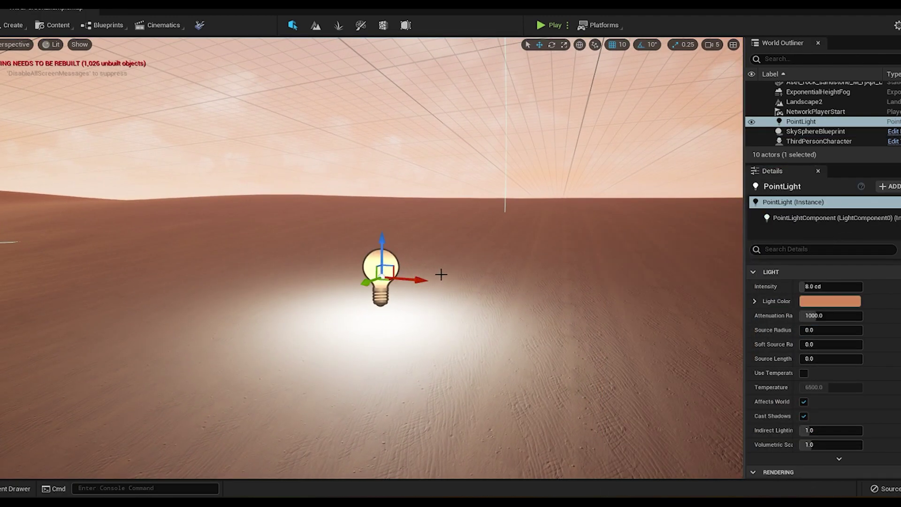
key(Delete)
right_drag(441, 274, 441, 274)
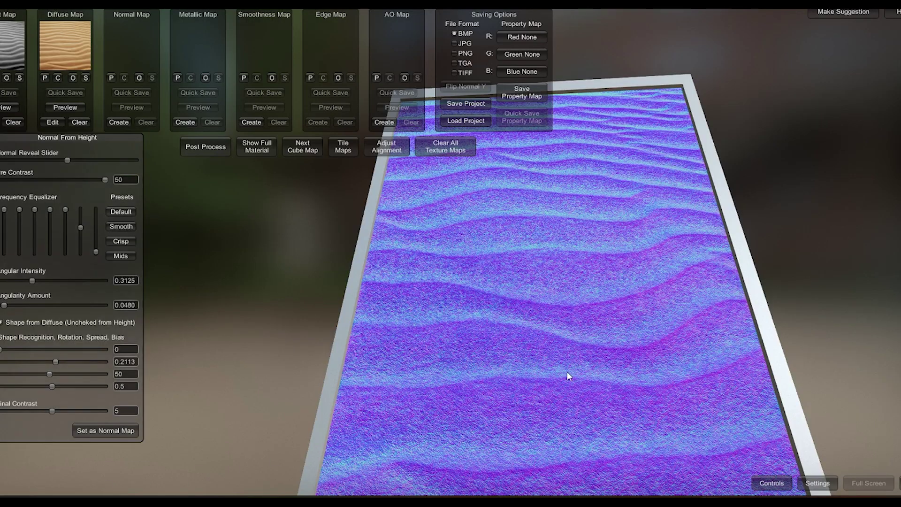
Switch to Materialize and set the Angularity Amount of the sand's normal-from-height map to about 0.038
drag(566, 370, 562, 396)
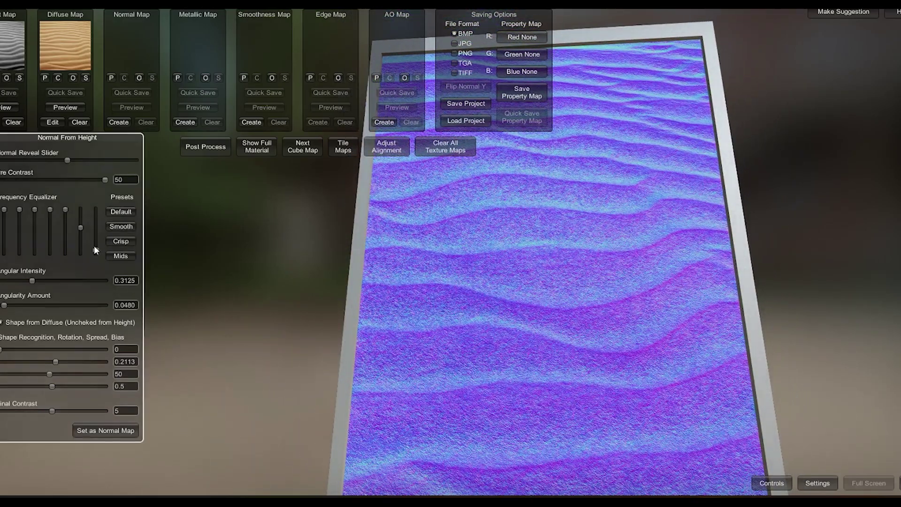
drag(94, 245, 104, 274)
mouse_move(5, 306)
mouse_down()
mouse_move(29, 305)
mouse_move(13, 306)
mouse_up()
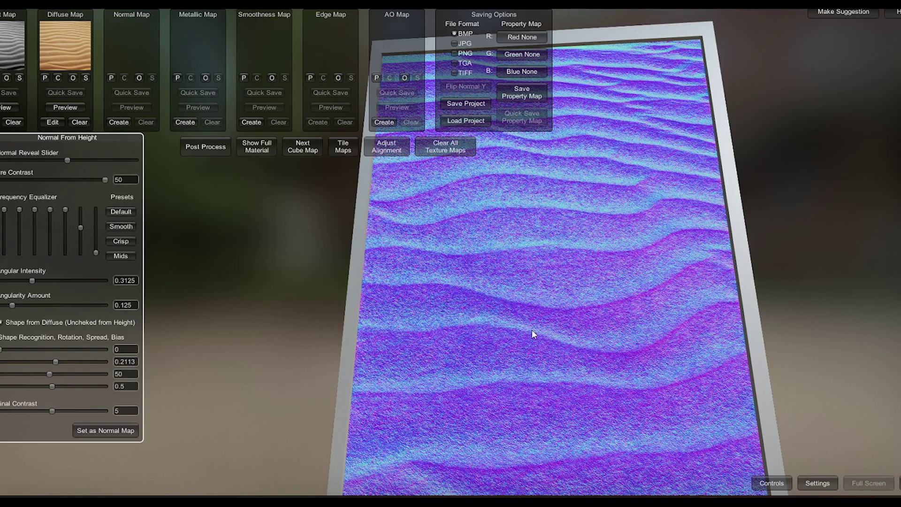
mouse_move(532, 332)
mouse_down()
mouse_move(544, 299)
mouse_move(485, 277)
mouse_move(520, 254)
mouse_move(535, 268)
mouse_move(547, 331)
mouse_up()
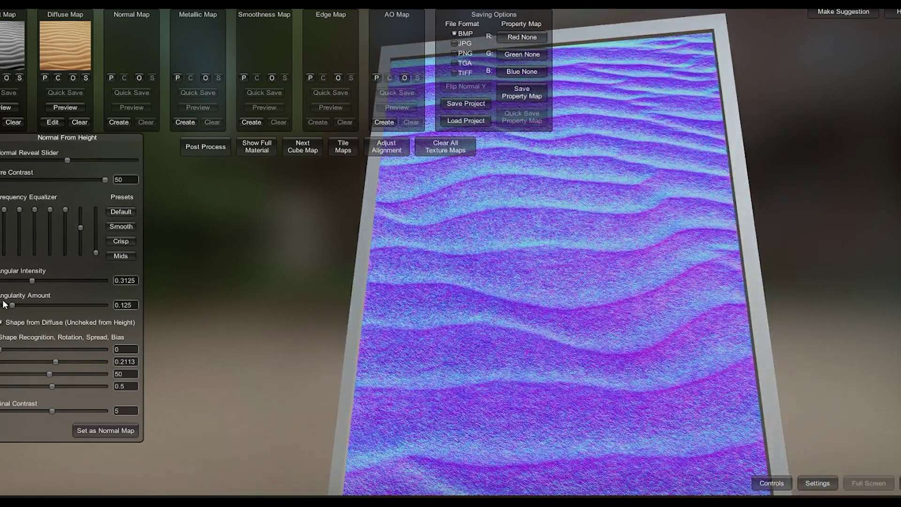
drag(12, 306, 1, 306)
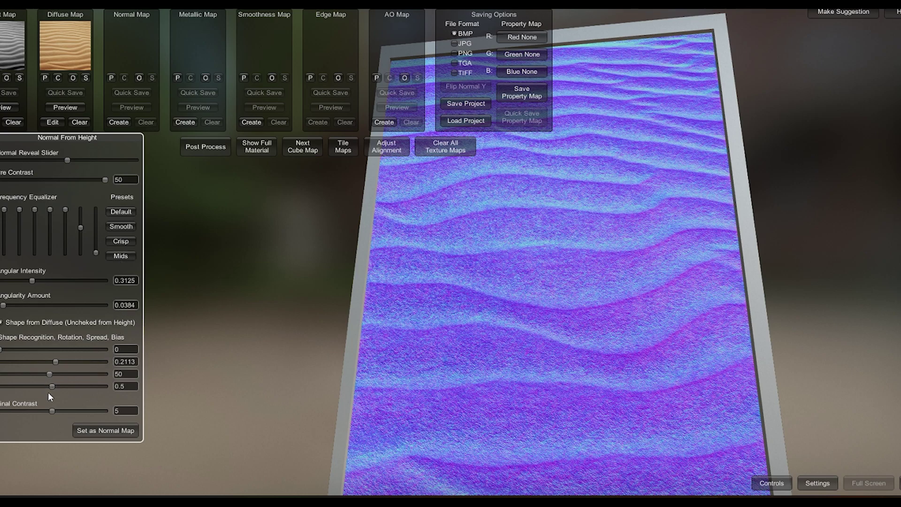
Set the shape bias to about 0.54 and the final contrast to about 7.26, and apply the result as the normal map
drag(52, 387, 77, 411)
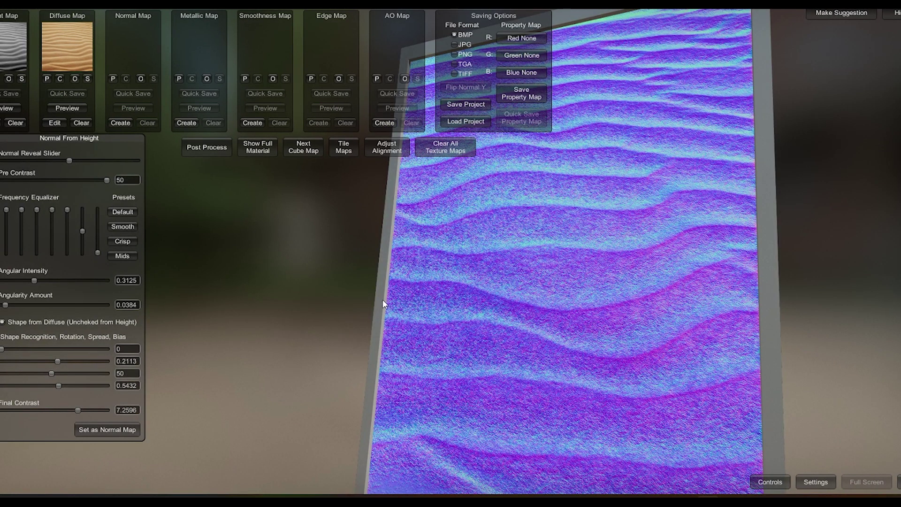
click(122, 428)
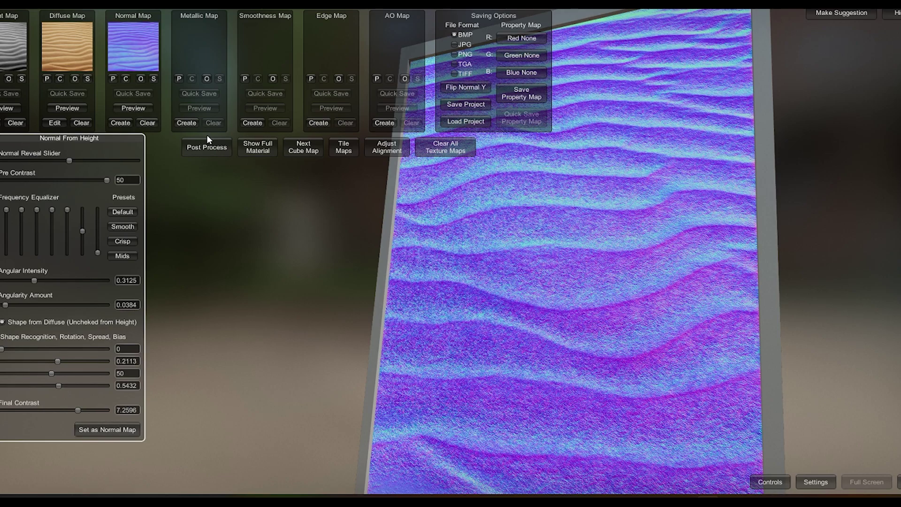
Start an AO map from normal and depth, with a pixel spread of about 70.3 and a depth of about 122
click(384, 122)
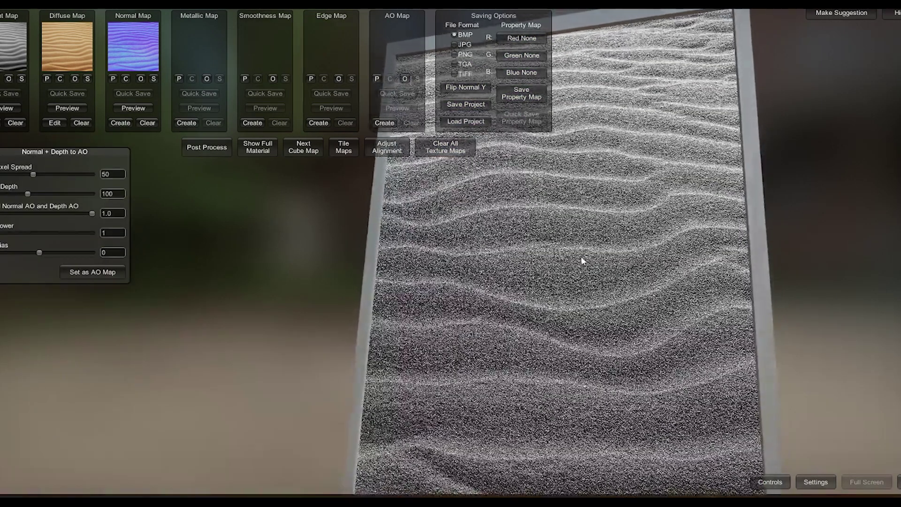
mouse_move(35, 176)
mouse_down()
mouse_move(60, 178)
mouse_move(49, 177)
mouse_up()
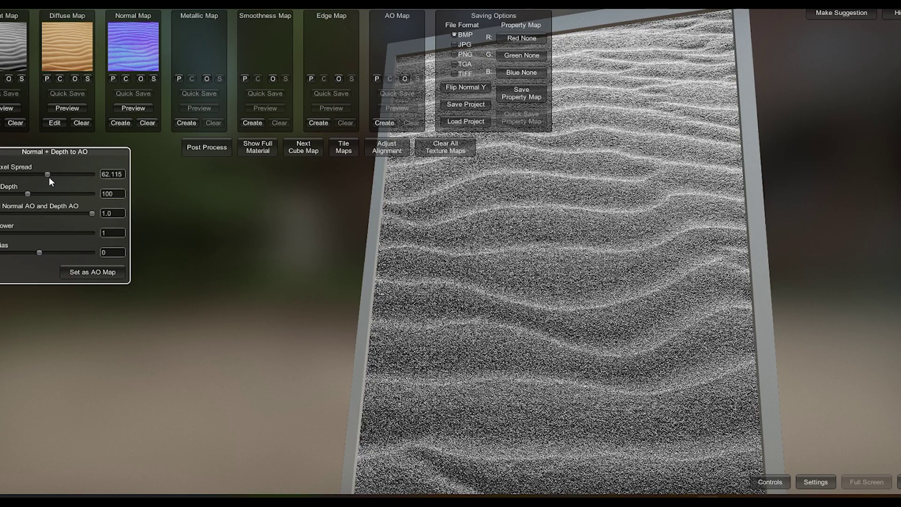
drag(49, 176, 58, 176)
right_drag(493, 282, 536, 286)
drag(30, 193, 52, 195)
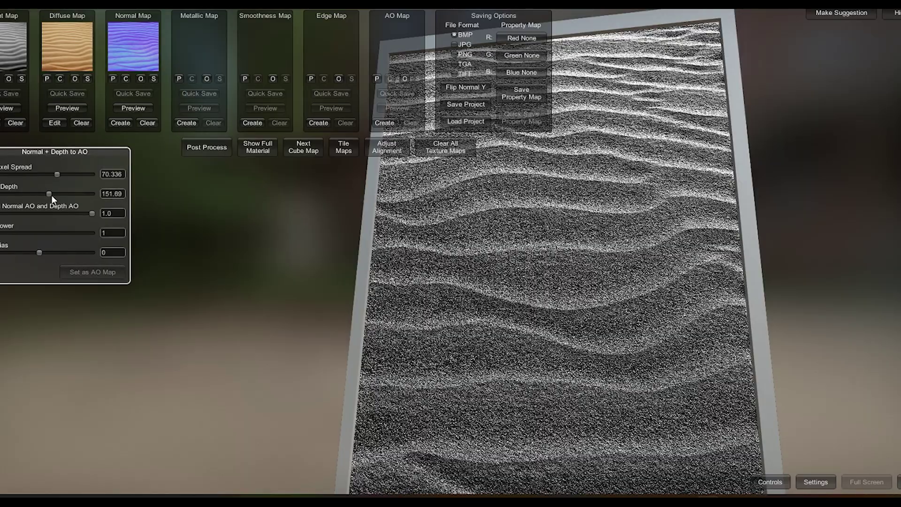
drag(411, 306, 415, 284)
drag(49, 193, 38, 194)
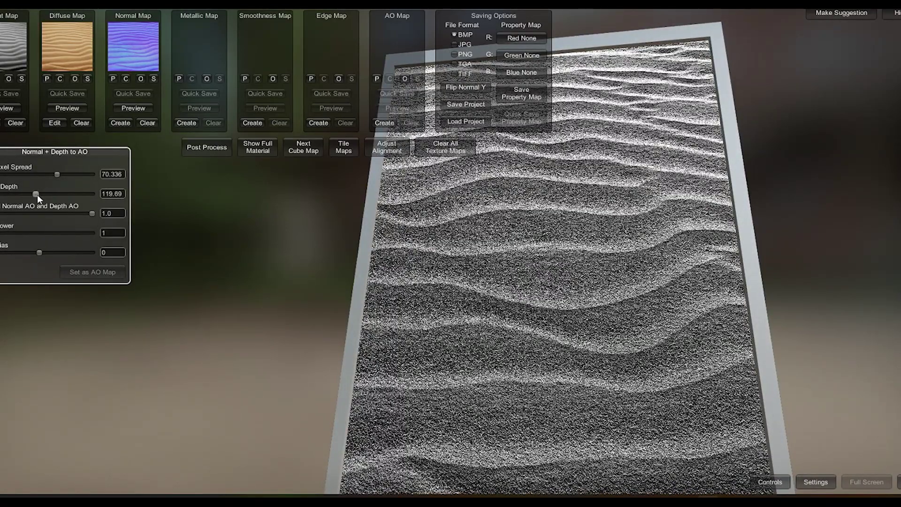
Set the AO power to about 1.05 and try higher and lower AO bias values, finishing at 0
mouse_move(4, 232)
mouse_down()
mouse_move(18, 232)
mouse_move(1, 238)
mouse_up()
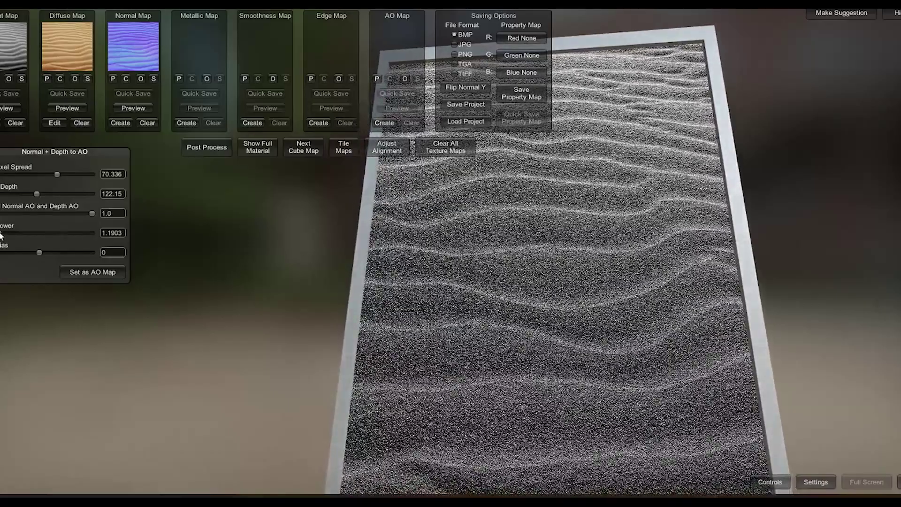
drag(2, 232, 0, 235)
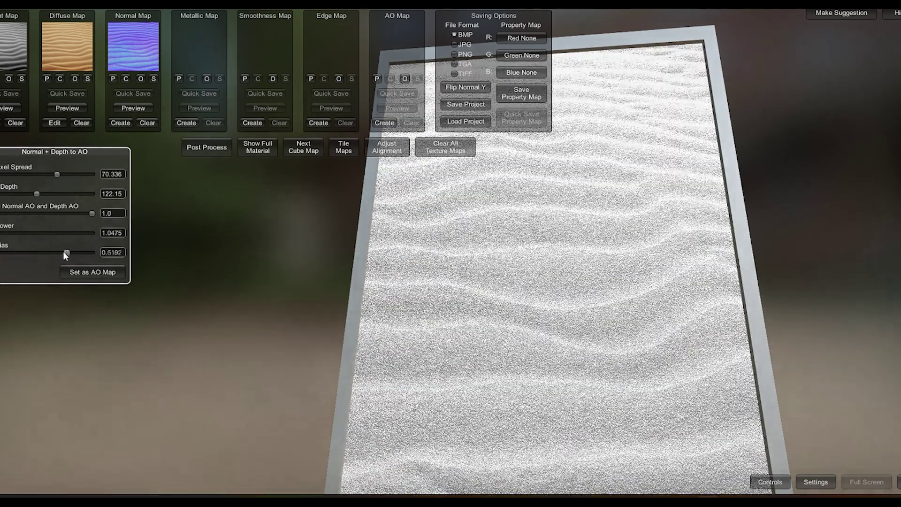
drag(38, 252, 33, 253)
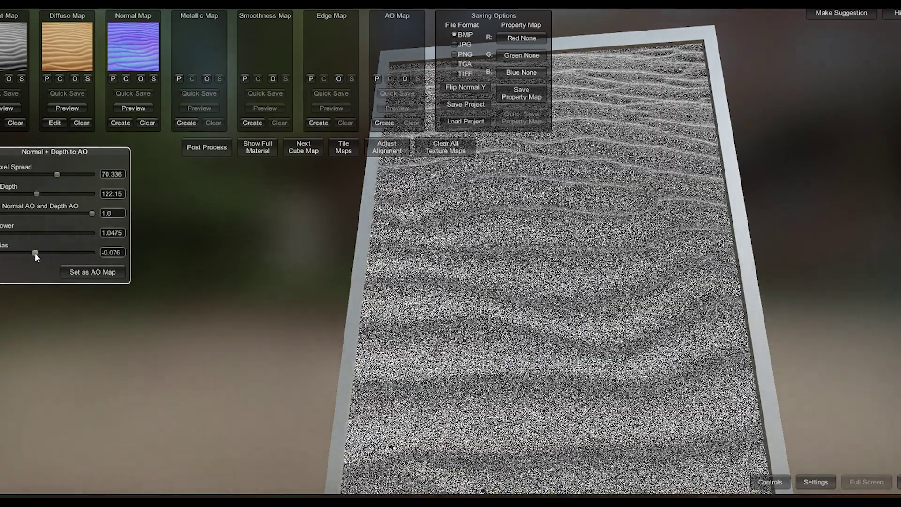
drag(36, 252, 38, 254)
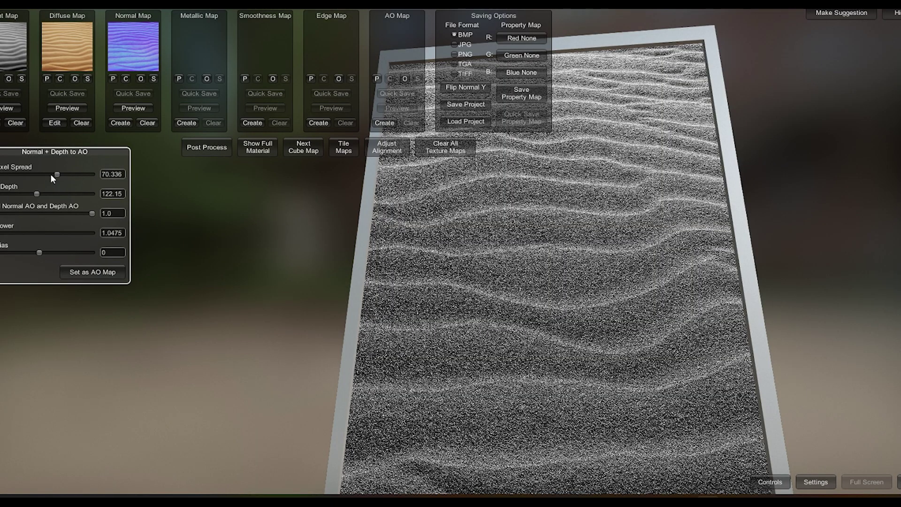
Raise the AO pixel spread to about 76 and apply the result as the AO map
drag(57, 173, 64, 174)
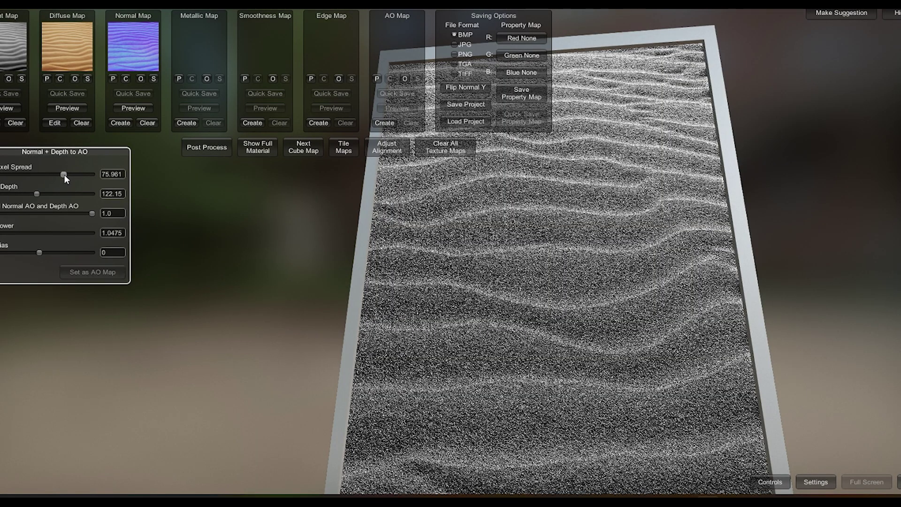
right_drag(389, 281, 404, 297)
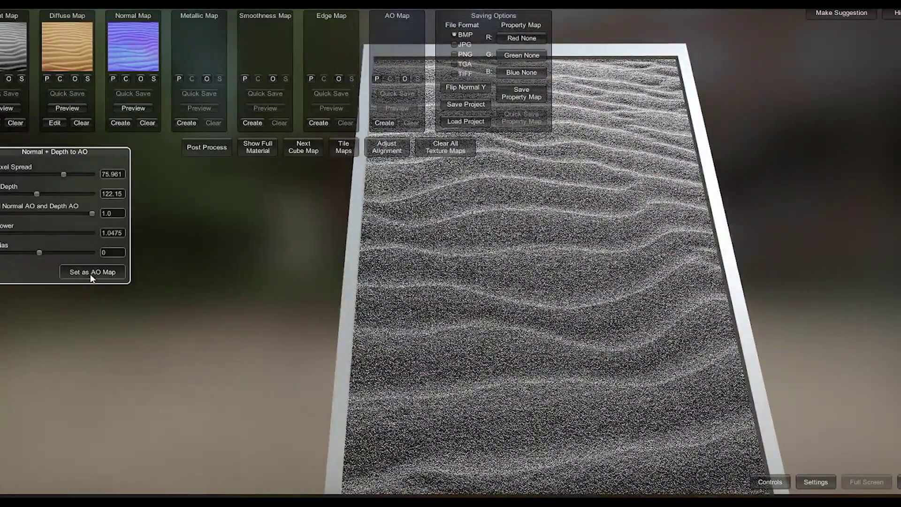
click(92, 272)
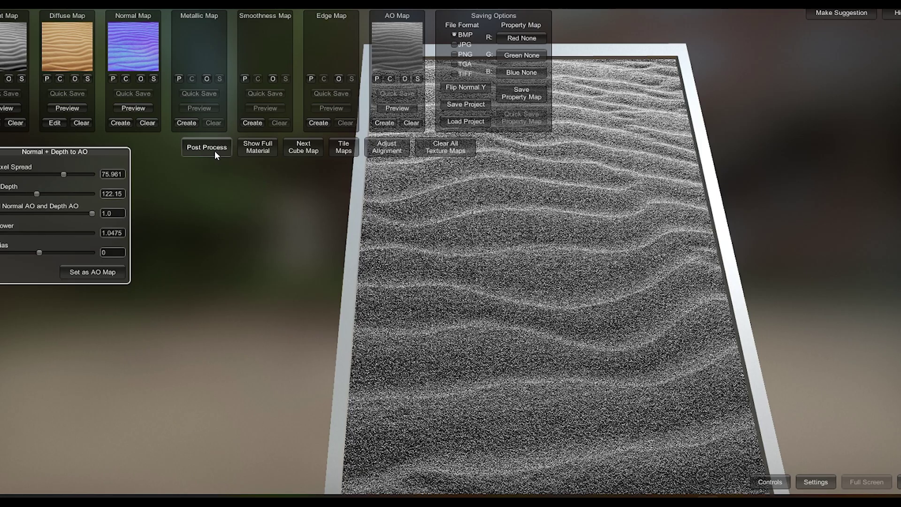
Show the full sand material and examine its displaced relief from above and from a low angle
click(257, 148)
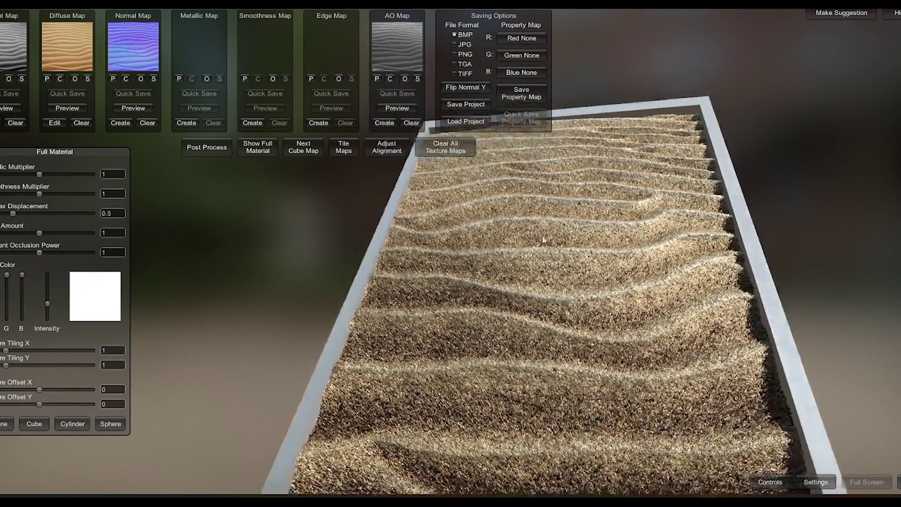
drag(543, 239, 556, 269)
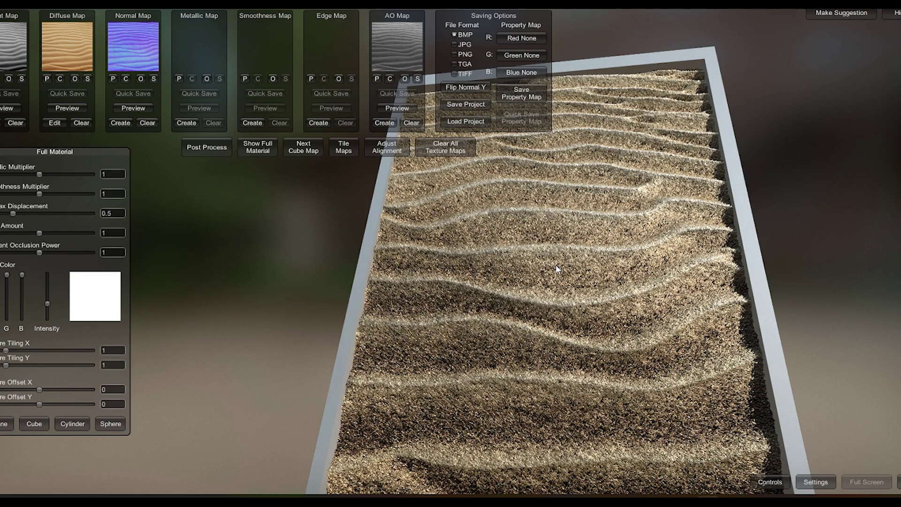
drag(806, 269, 676, 216)
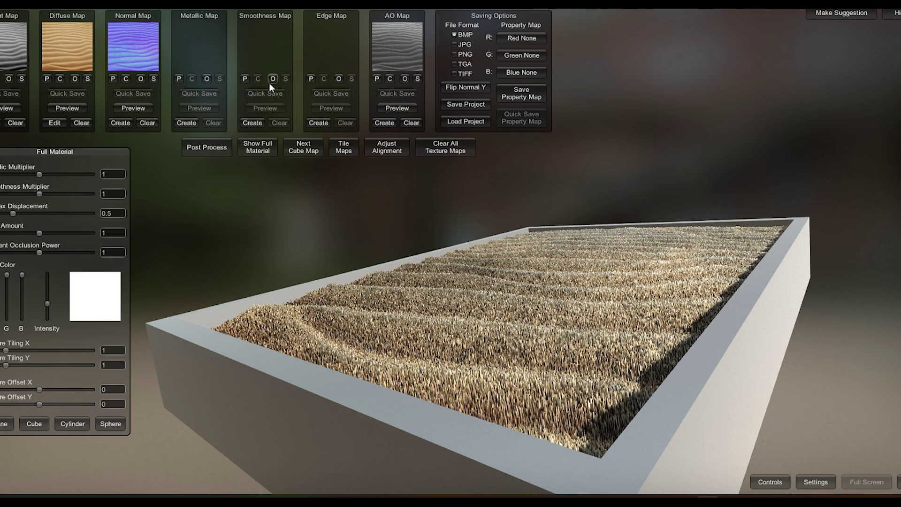
Open the Smoothness From Diffuse settings to examine the smoothness preview, and return to the full material view
click(252, 123)
right_drag(509, 260, 571, 389)
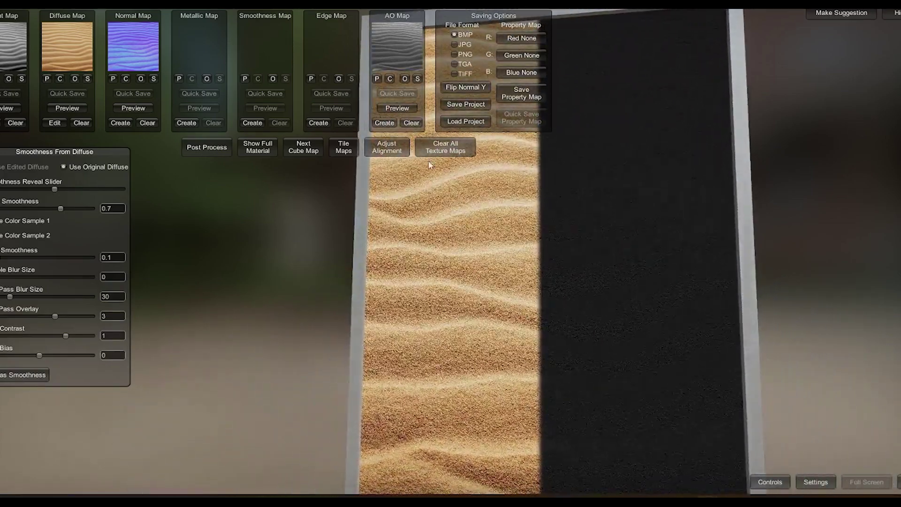
click(266, 150)
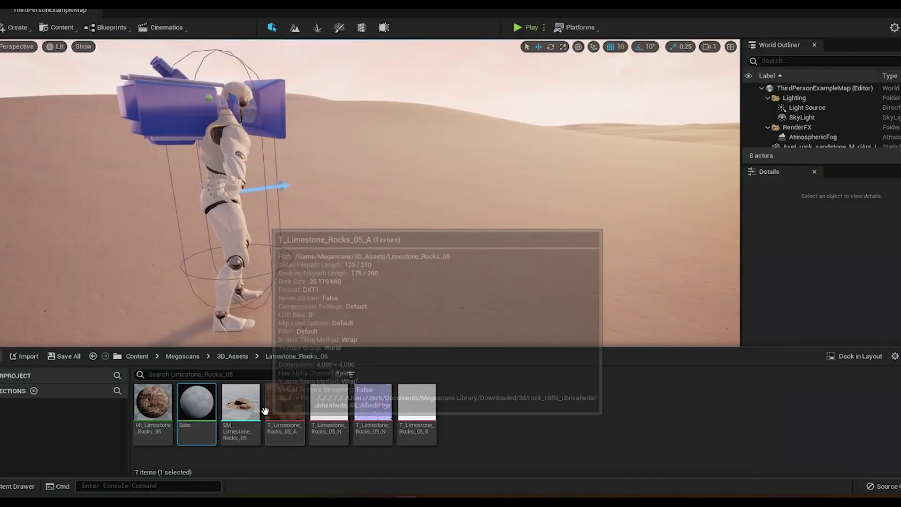
Switch to Unreal Engine and rename the Sebs material in the Limestone_Rocks_05 folder as SEB_PBRTEXTURE
right_click(206, 406)
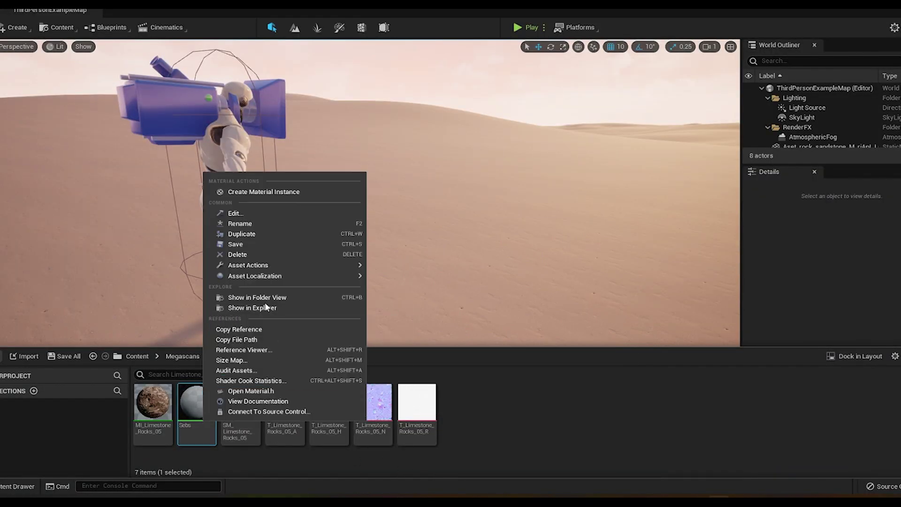
click(245, 224)
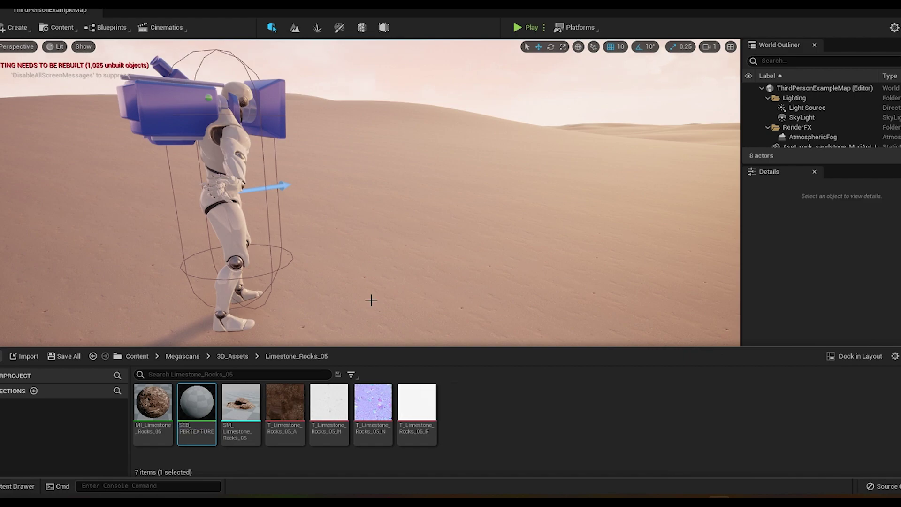
Open the SEB_PBRTEXTURE material and add a texture sample of seb_sand_texture_normal to its graph
double_click(213, 411)
scroll(561, 239, down, 3)
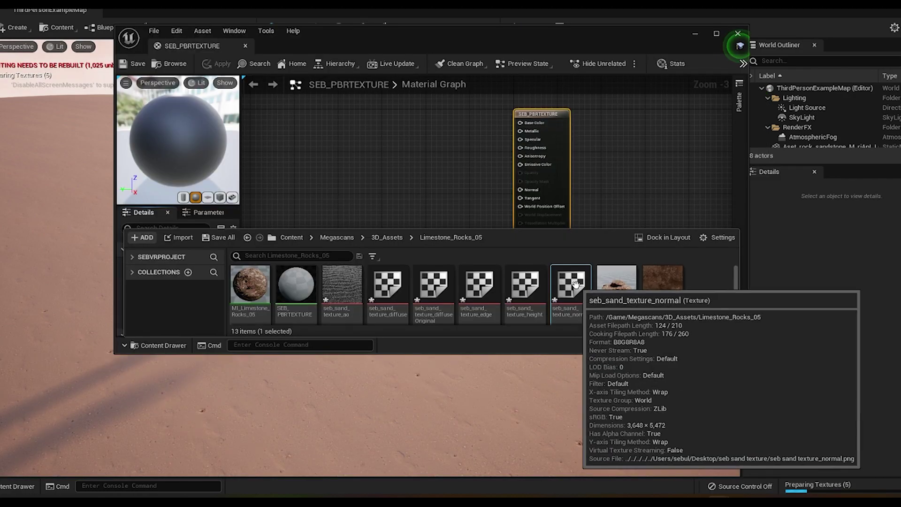
drag(571, 286, 321, 136)
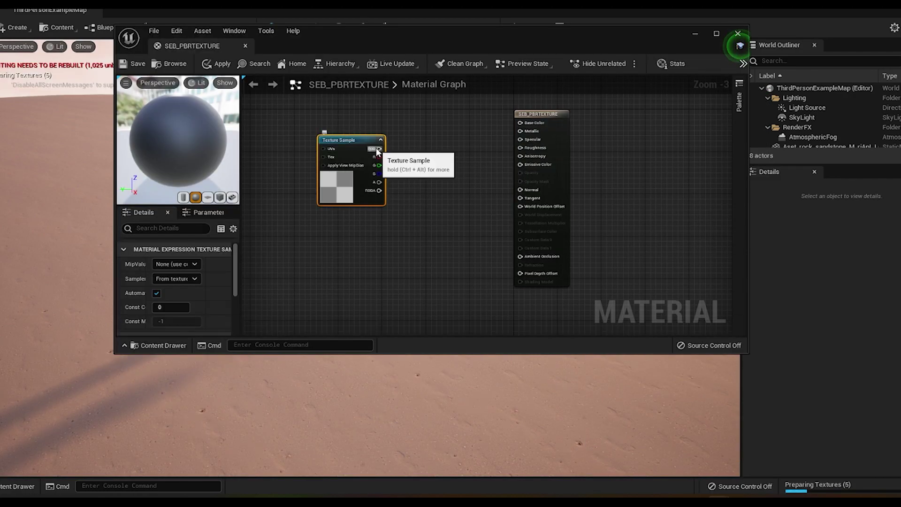
Connect the normal texture sample's RGB output to Base Color and try to bring seb_sand_texture_diffuse into the graph
drag(525, 124, 520, 123)
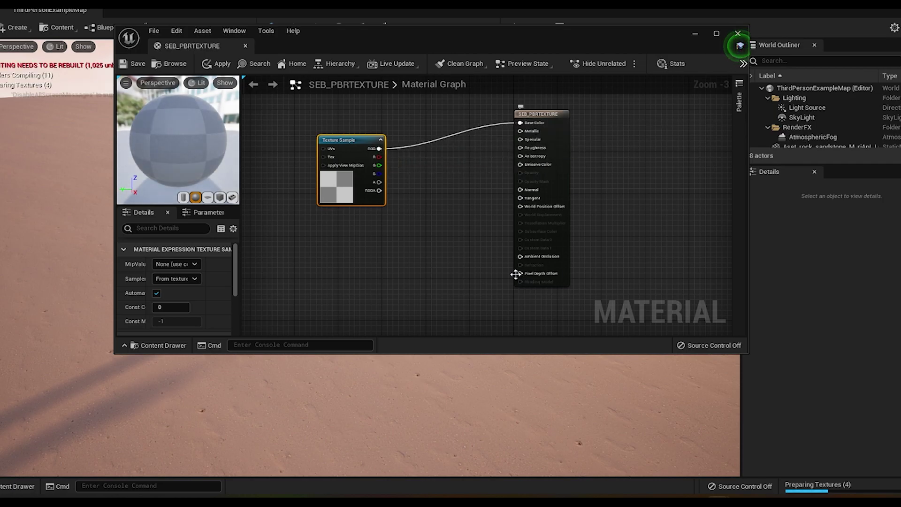
scroll(497, 258, up, 3)
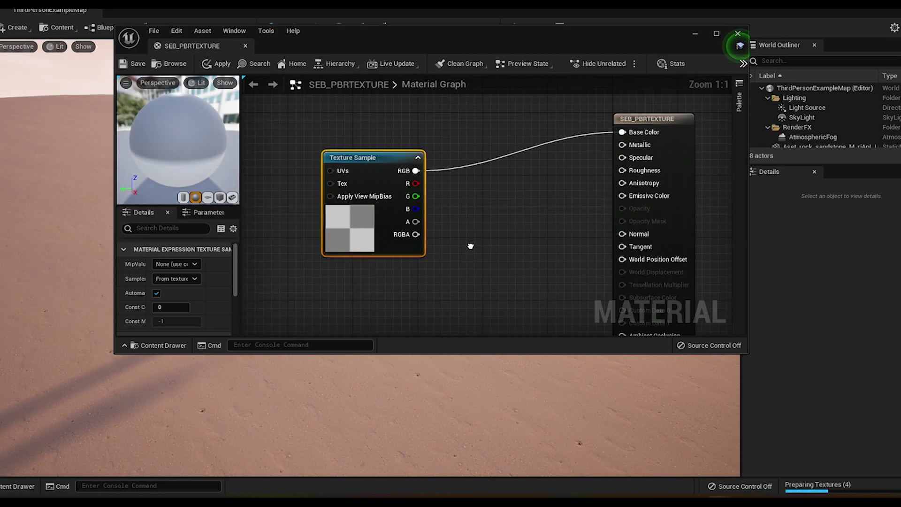
click(18, 485)
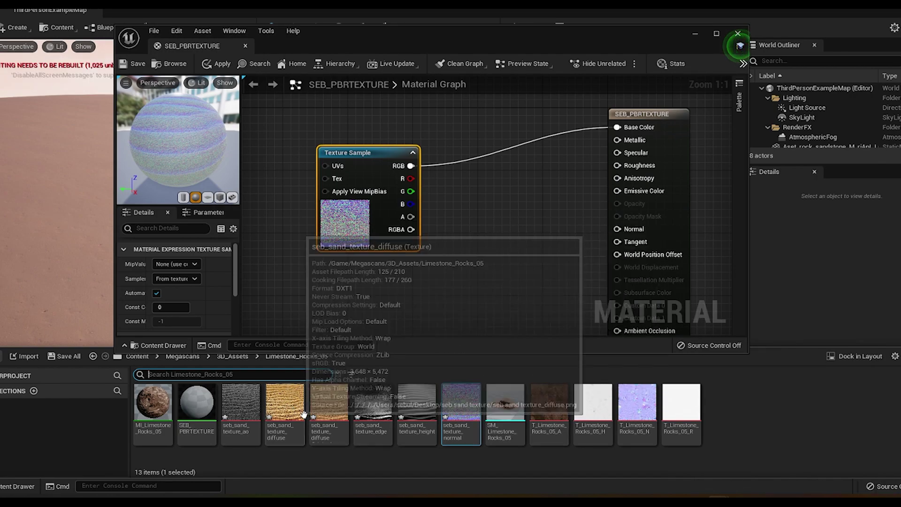
click(317, 497)
key(alt+Tab)
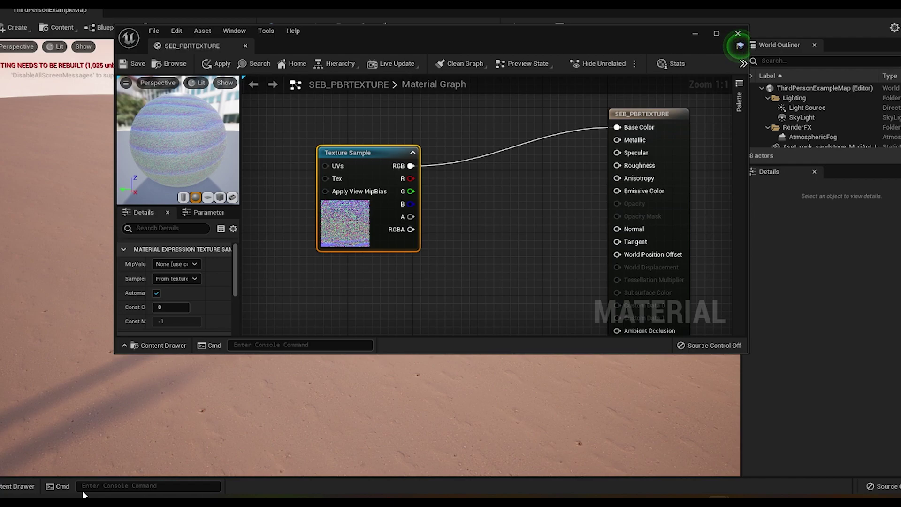
drag(285, 404, 387, 207)
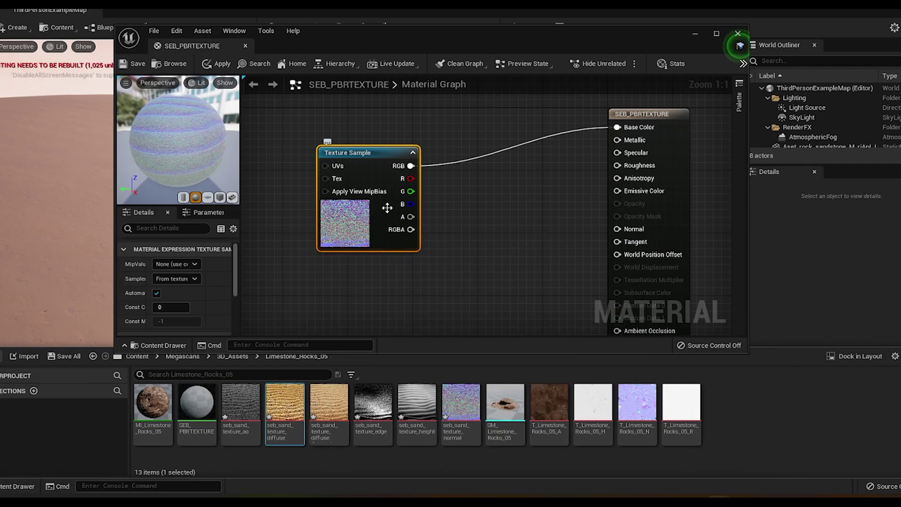
Cut the normal map's texture sample out of the SEB_PBRTEXTURE material graph
drag(358, 151, 397, 137)
click(451, 137)
click(451, 137)
right_click(412, 179)
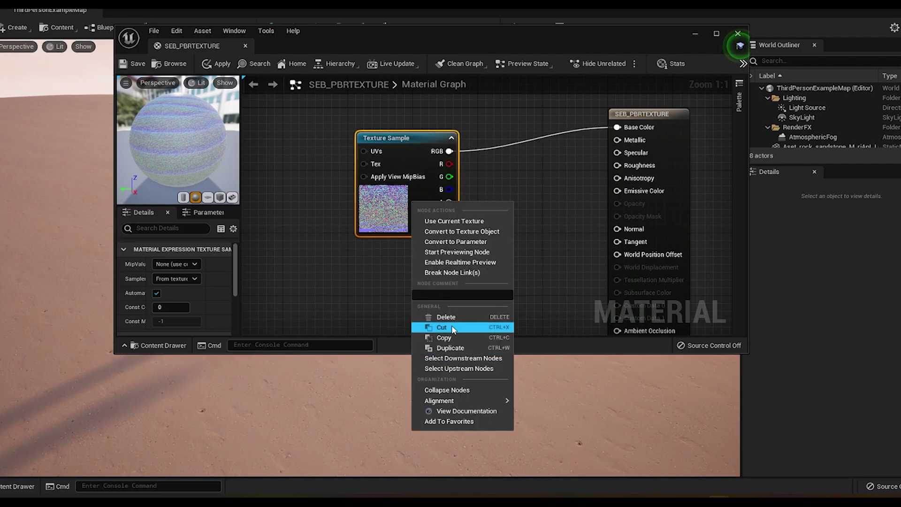
click(441, 327)
key(alt+Tab)
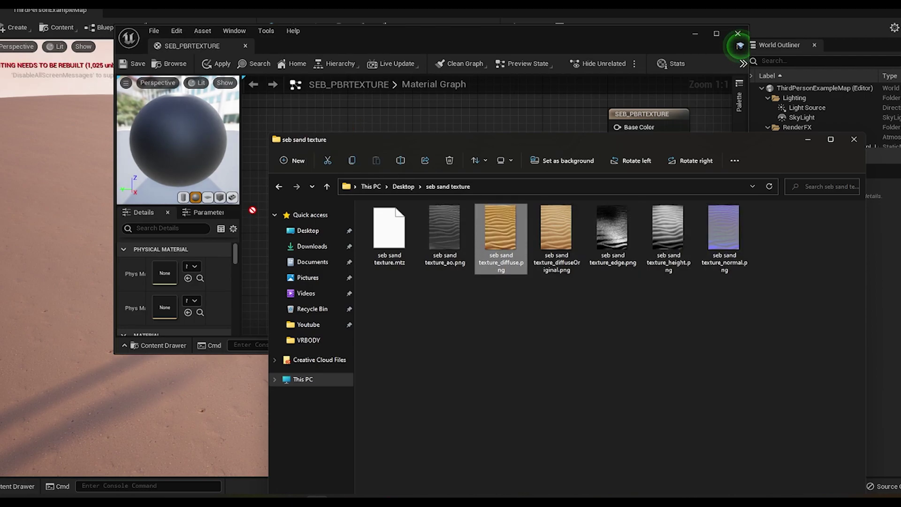
Add a texture sample of seb_sand_texture_diffuse to the graph and connect its RGB output to Base Color
drag(399, 38, 295, 50)
scroll(321, 248, down, 5)
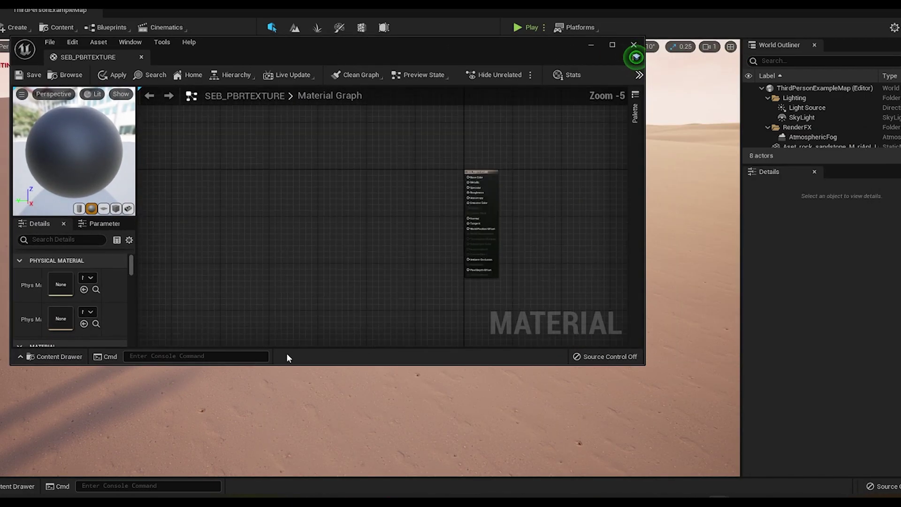
click(14, 484)
drag(298, 408, 373, 176)
scroll(413, 211, up, 5)
right_drag(426, 187, 347, 222)
scroll(282, 192, down, 2)
drag(253, 150, 430, 151)
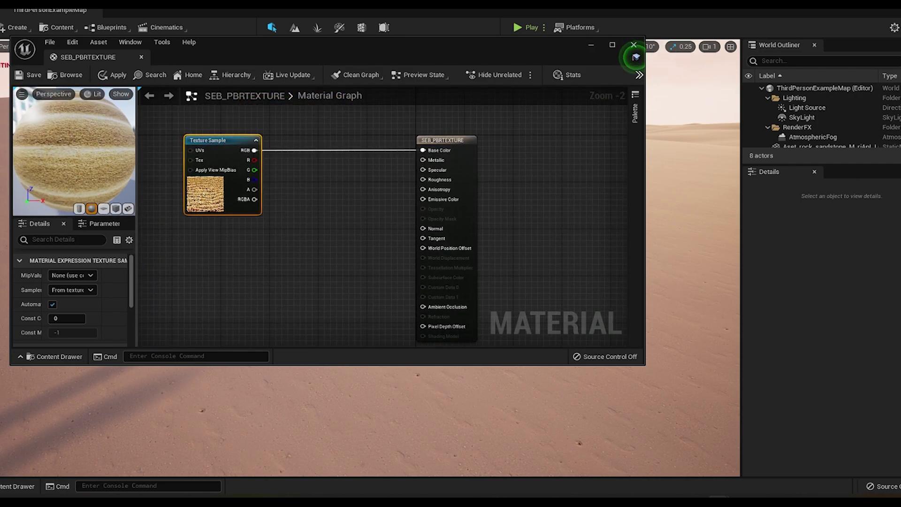
drag(213, 141, 219, 147)
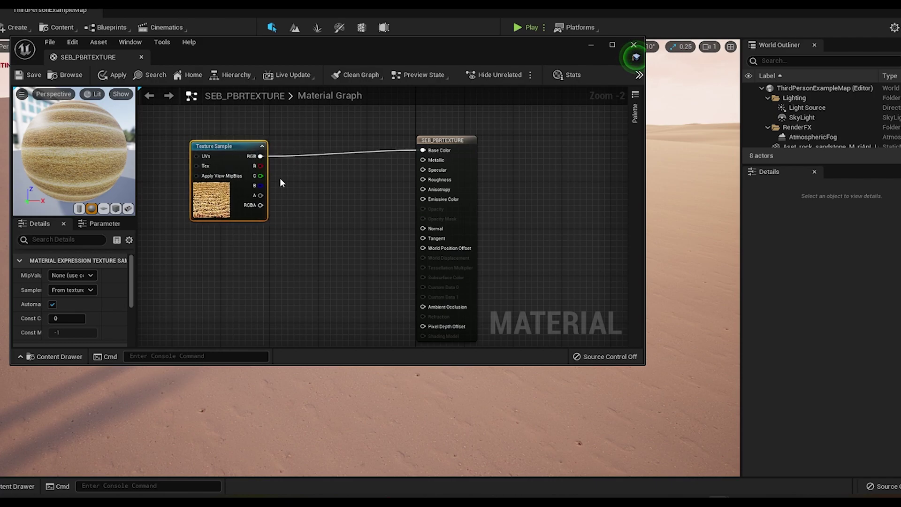
Add a texture sample of seb_sand_texture_ao to the graph and connect its RGB output to Ambient Occlusion
key(ctrl+space)
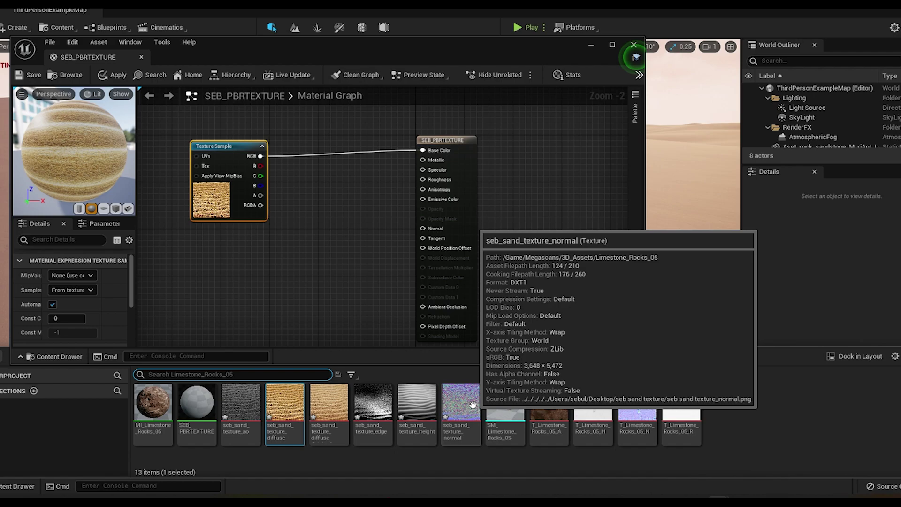
drag(372, 399, 227, 292)
drag(294, 304, 422, 306)
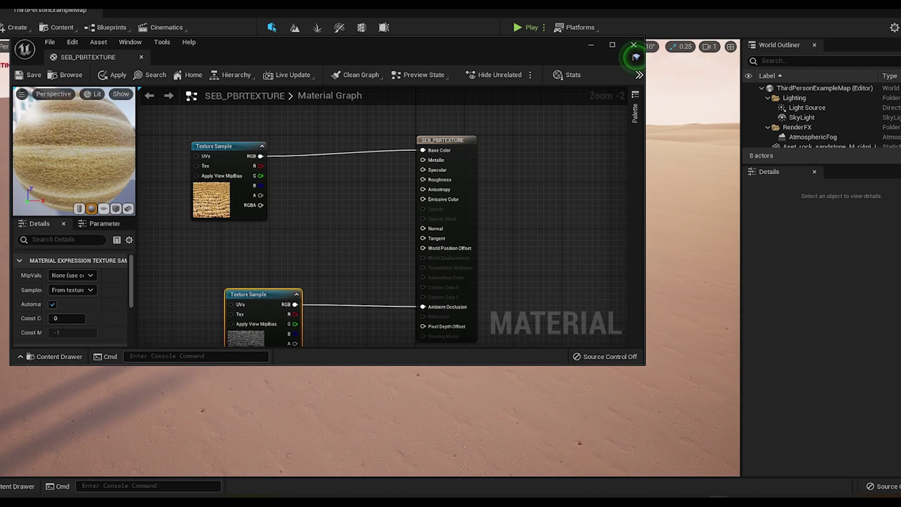
Preview the sand material on the plane and cylinder shapes, and look at the cylinder up close
click(104, 209)
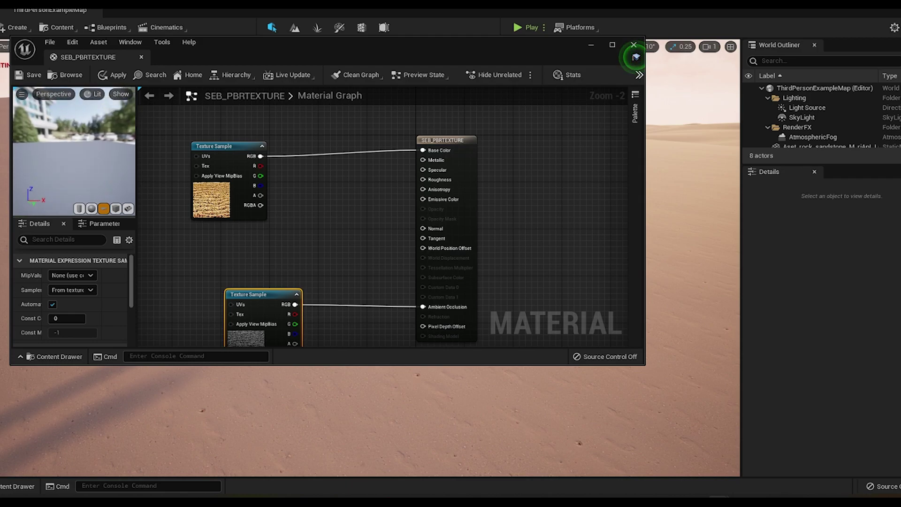
click(79, 208)
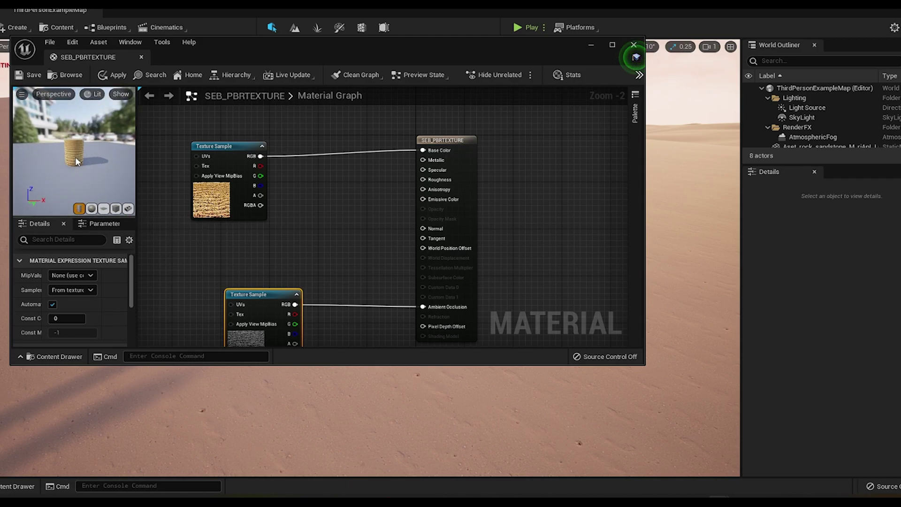
scroll(78, 160, up, 5)
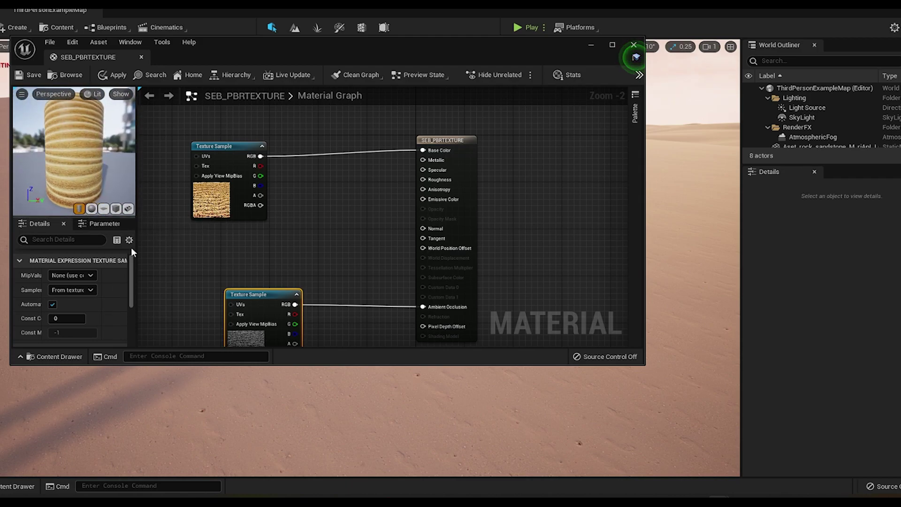
Add a texture sample of seb_sand_texture_normal, connect its RGB output to Normal, and place it between the other two samples
click(29, 487)
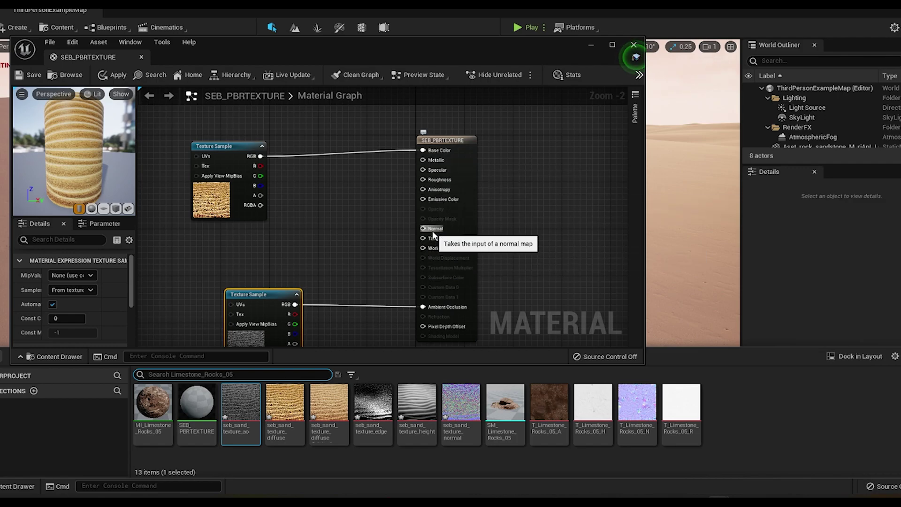
drag(461, 409, 329, 255)
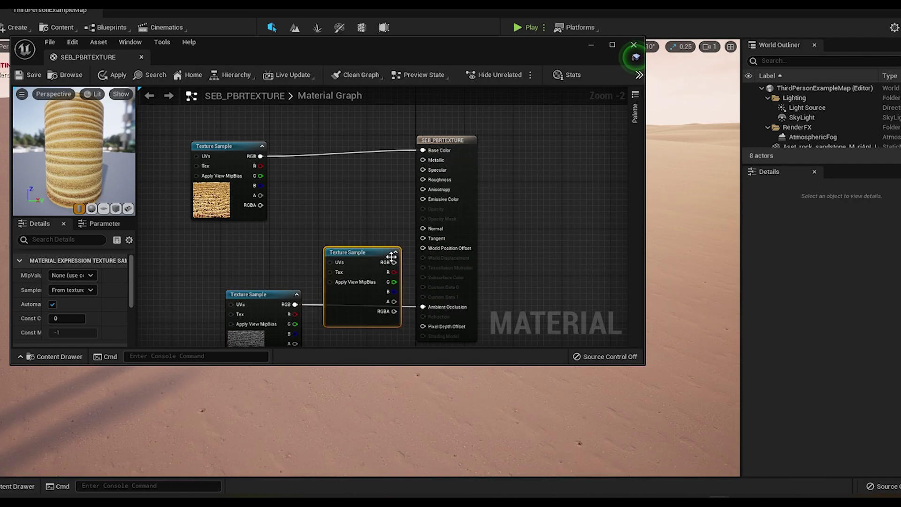
drag(394, 263, 348, 214)
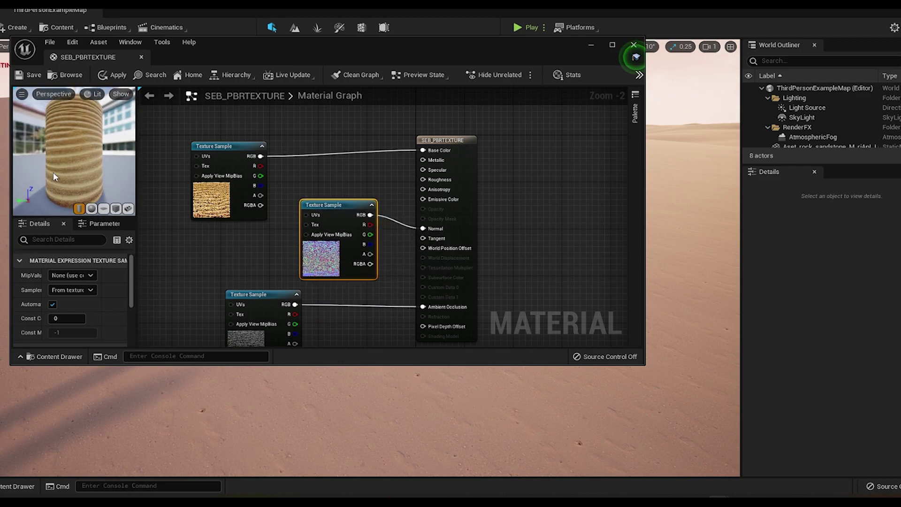
Switch the material preview to the sphere and examine the normal map's effect on the sand surface
click(92, 209)
drag(68, 161, 97, 164)
right_drag(69, 170, 83, 156)
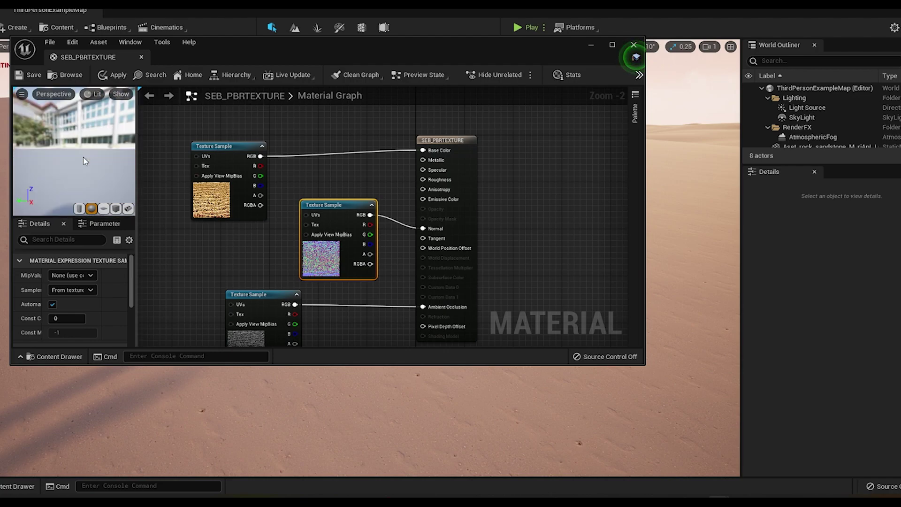
drag(83, 157, 79, 154)
scroll(79, 154, down, 4)
scroll(78, 154, up, 4)
scroll(77, 153, down, 4)
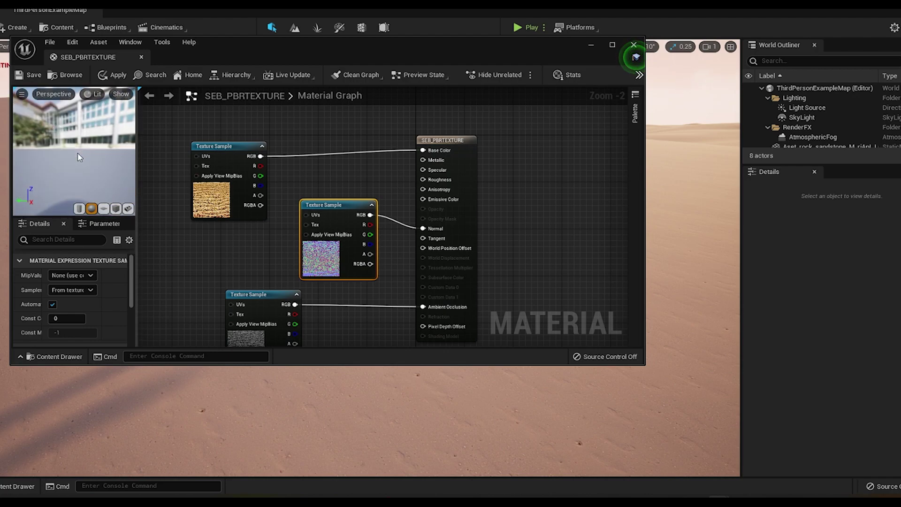
scroll(69, 147, up, 7)
scroll(69, 147, up, 3)
scroll(65, 145, down, 8)
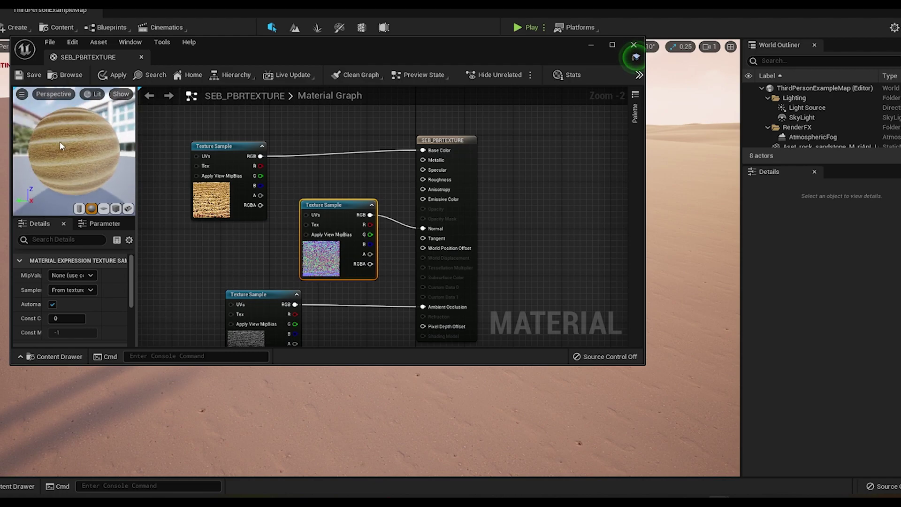
Feed Normal from the normal sample's RGBA output, and connect the RGB output of a new seb_sand_texture_height sample to Roughness
drag(370, 264, 423, 228)
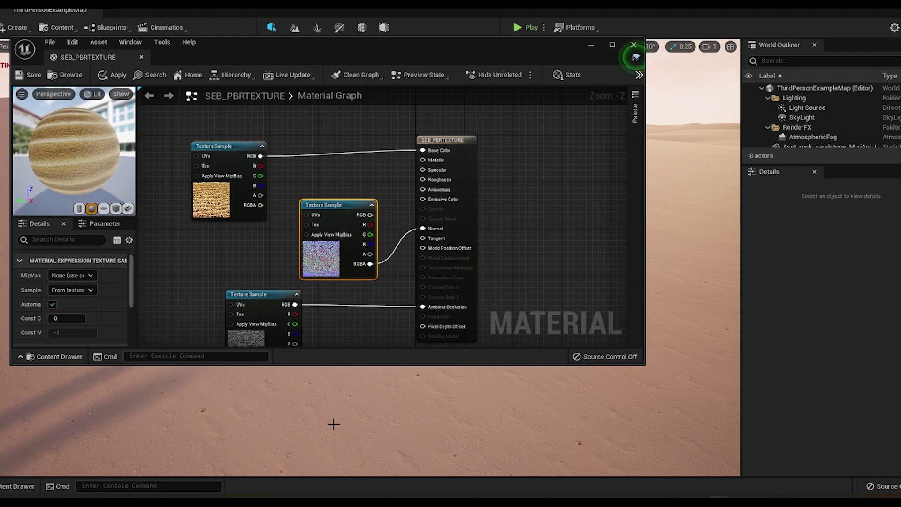
key(ctrl+space)
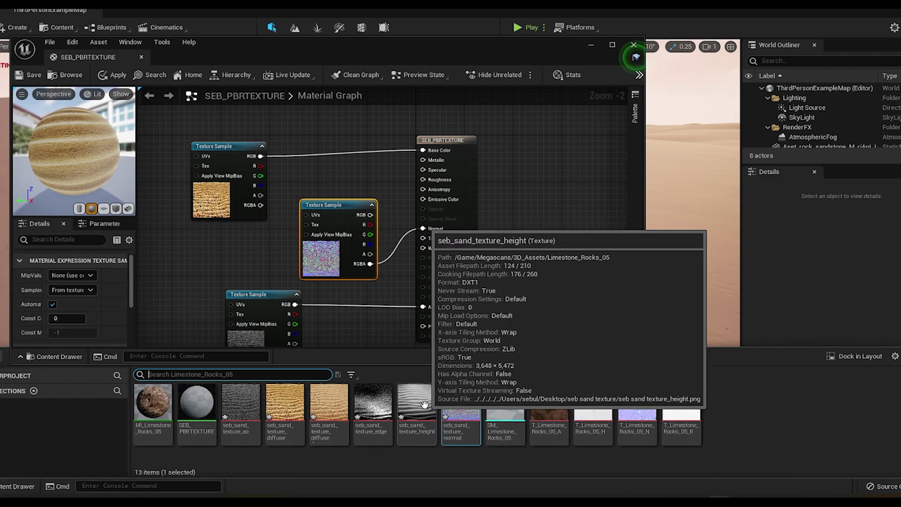
drag(424, 404, 187, 240)
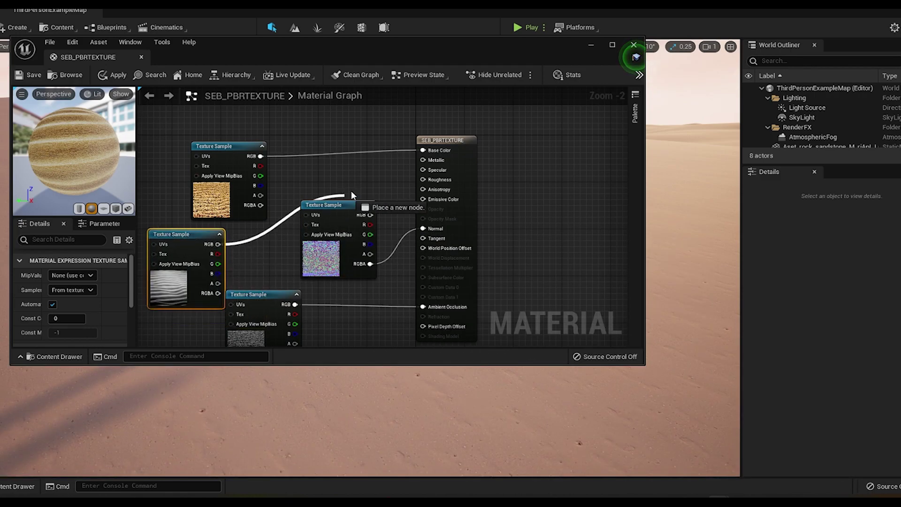
drag(426, 213, 423, 180)
drag(82, 171, 81, 152)
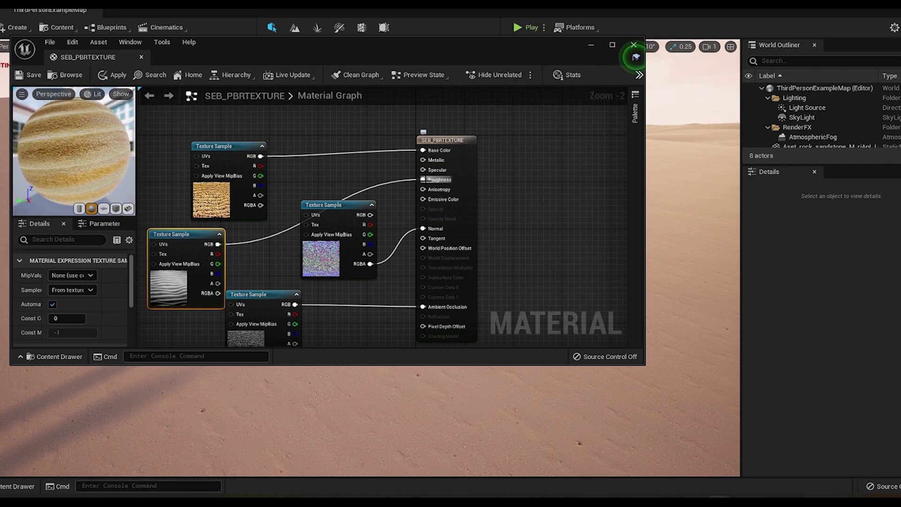
Try to wire the height texture sample's RGB output to a further input of the material
drag(414, 184, 423, 184)
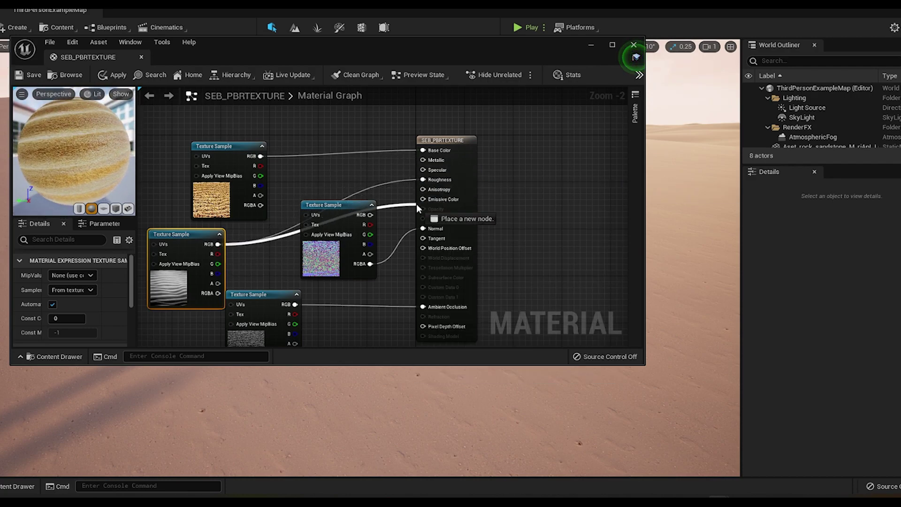
drag(421, 251, 280, 221)
click(394, 178)
right_click(214, 228)
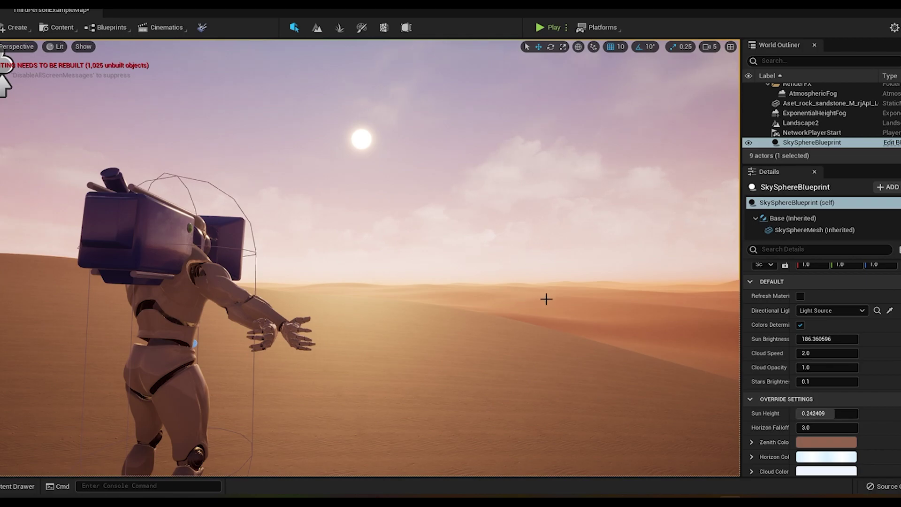
Rotate the directional light to lower the sun, and add a point light on the dunes ahead
key(ctrl+l)
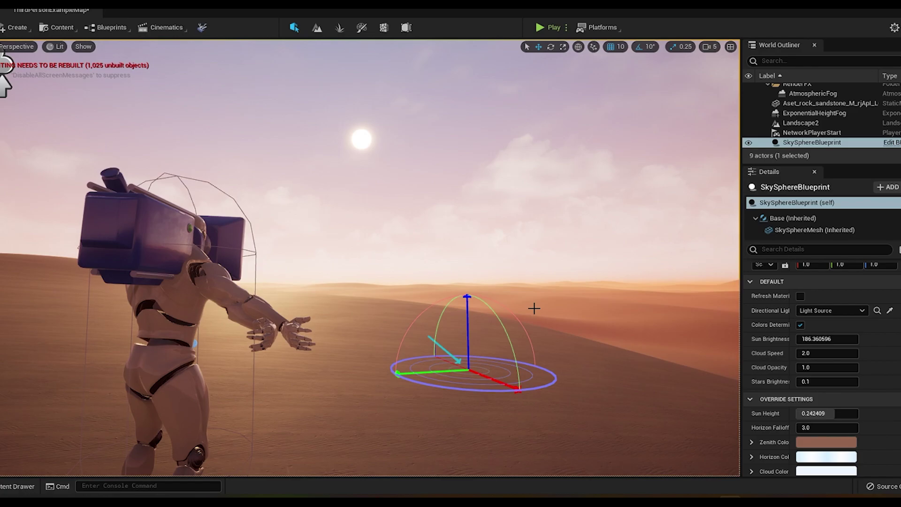
click(535, 310)
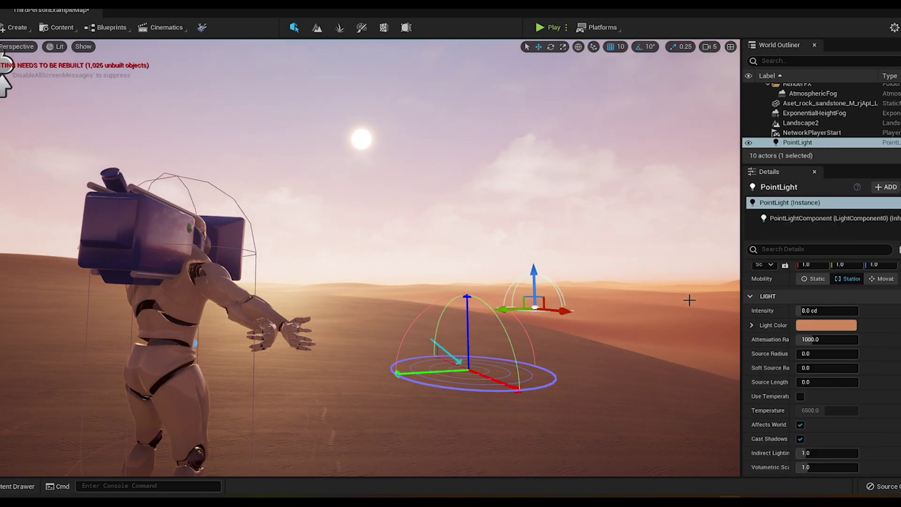
Try warm orange and pale peach tints for the Cloud Color of the SkySphereBlueprint
click(722, 317)
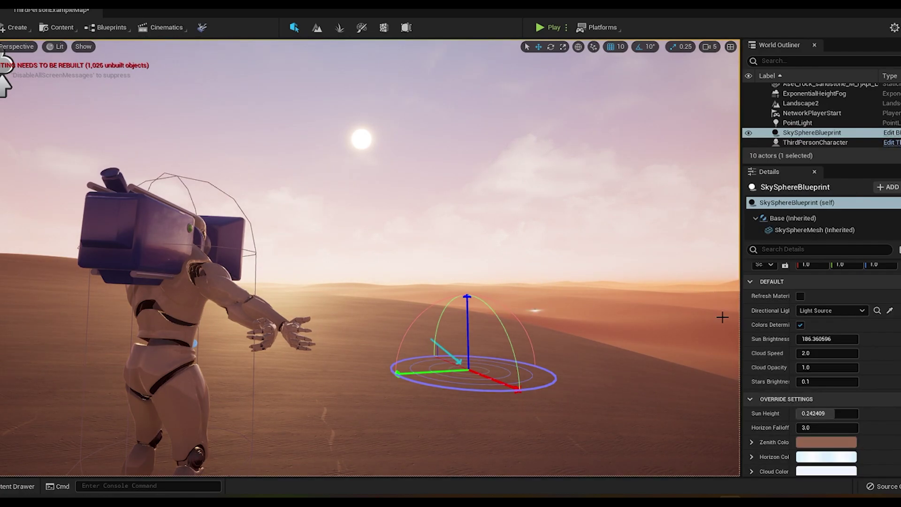
scroll(824, 465, down, 1)
click(824, 457)
click(694, 343)
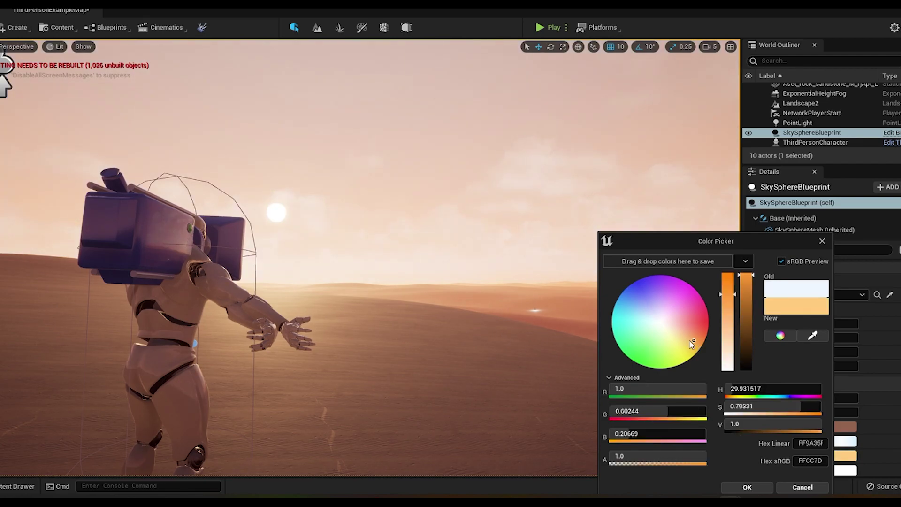
click(678, 314)
click(654, 320)
click(674, 329)
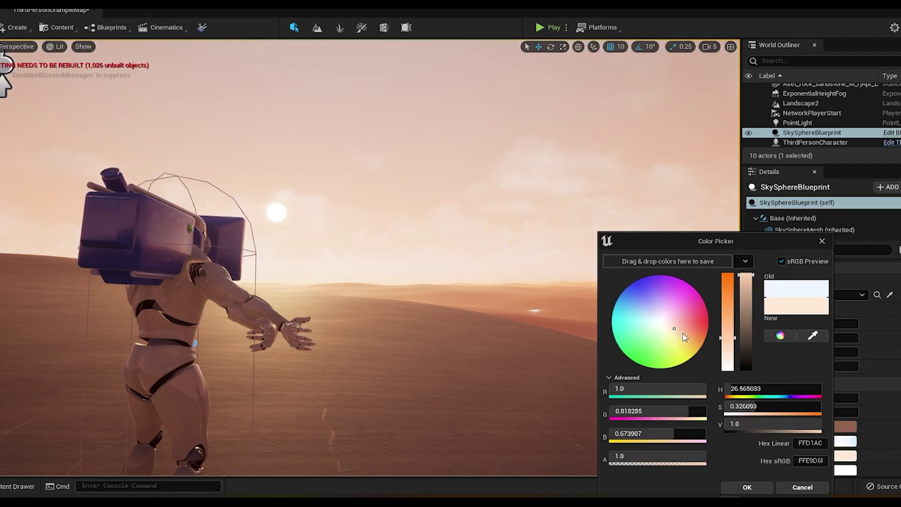
click(791, 491)
Set the SkySphereBlueprint's Sun Brightness to about 2.48 while facing the sun over the dunes
right_drag(708, 422, 620, 366)
key(d)
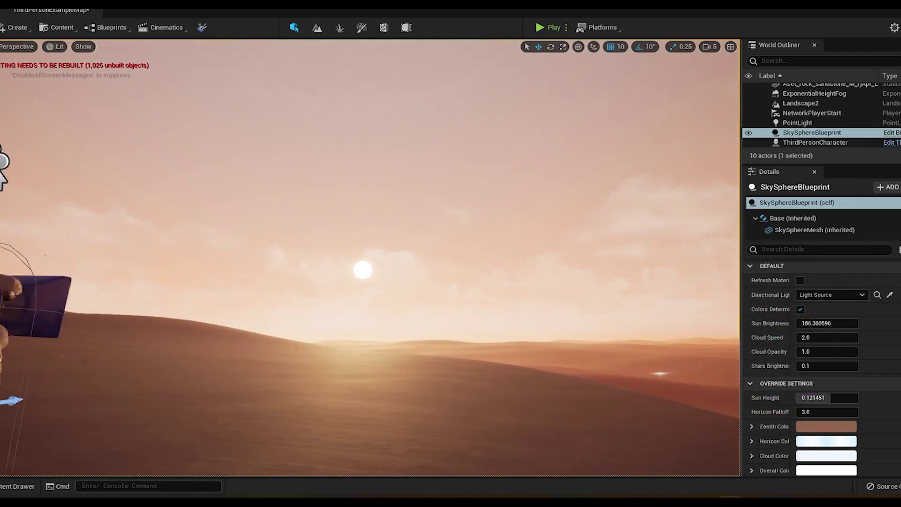
right_drag(301, 323, 299, 329)
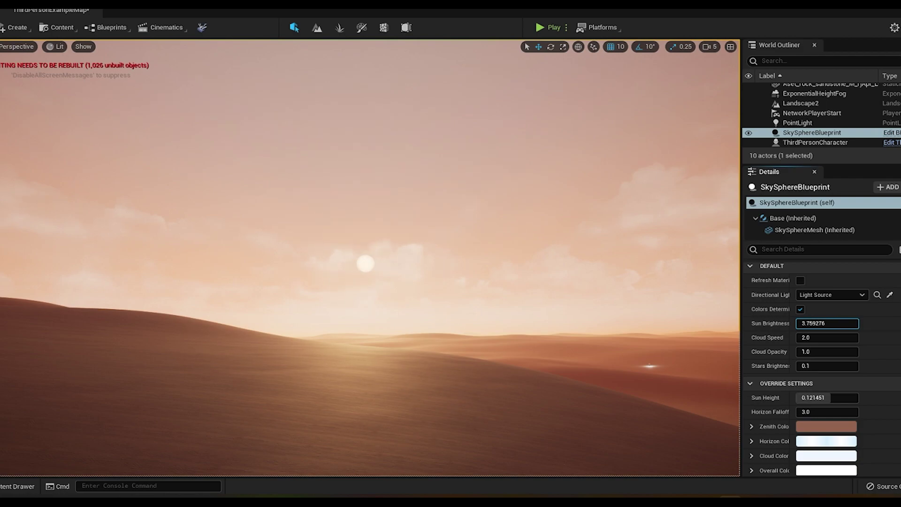
click(854, 295)
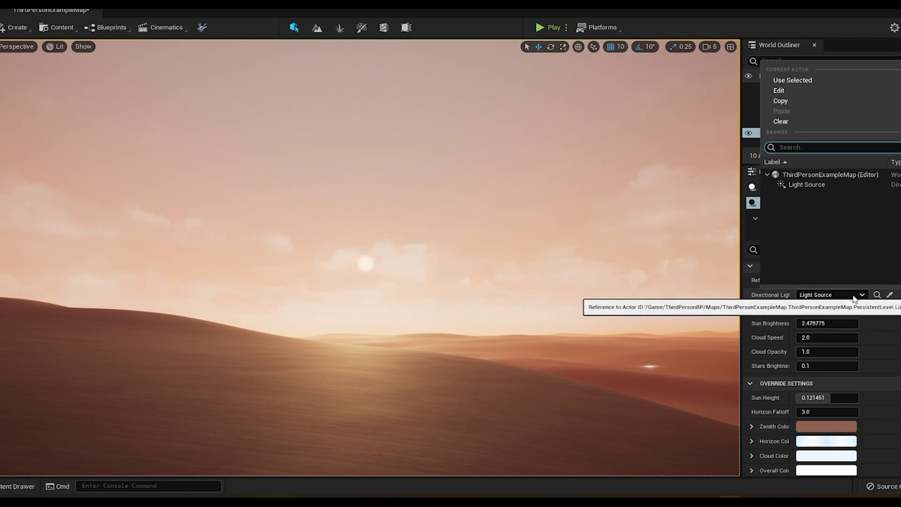
click(853, 298)
Try a pale yellow-green Cloud Color on the SkySphereBlueprint
right_drag(498, 325, 527, 343)
key(a)
click(813, 458)
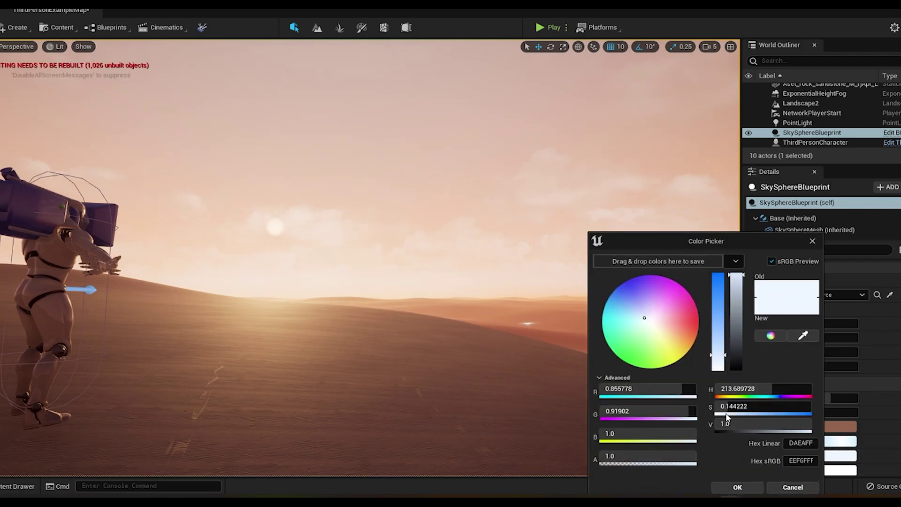
click(684, 337)
click(661, 349)
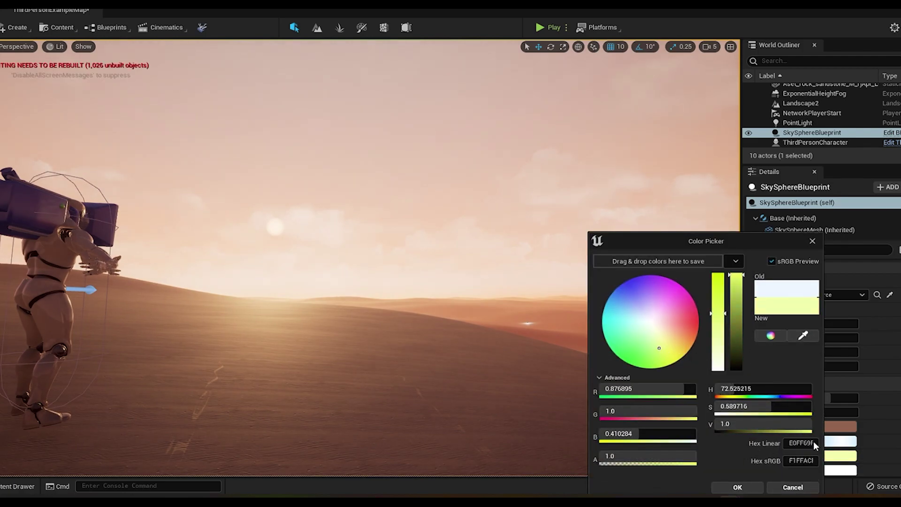
click(799, 490)
Raise the SkySphereBlueprint's Stars Brightness to about 7190.5 and try a pale peach Cloud Color
right_drag(595, 359, 596, 347)
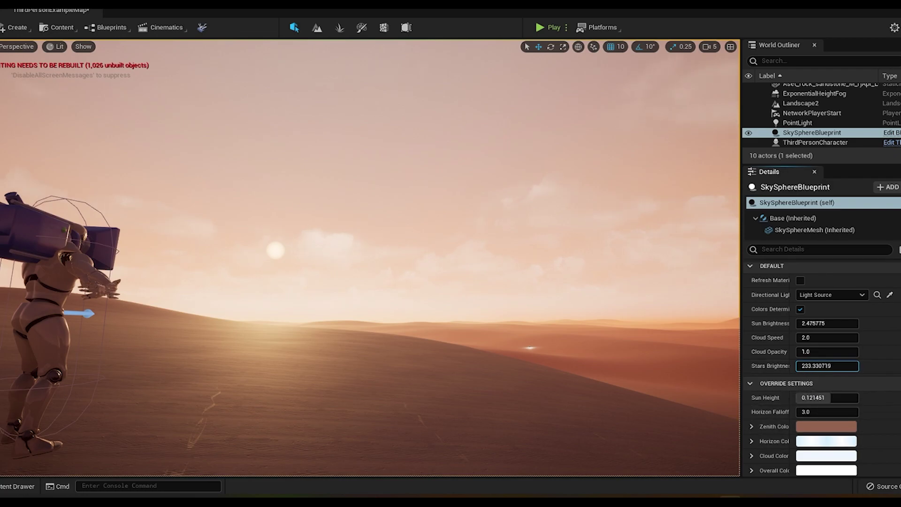
click(820, 456)
drag(707, 348, 680, 330)
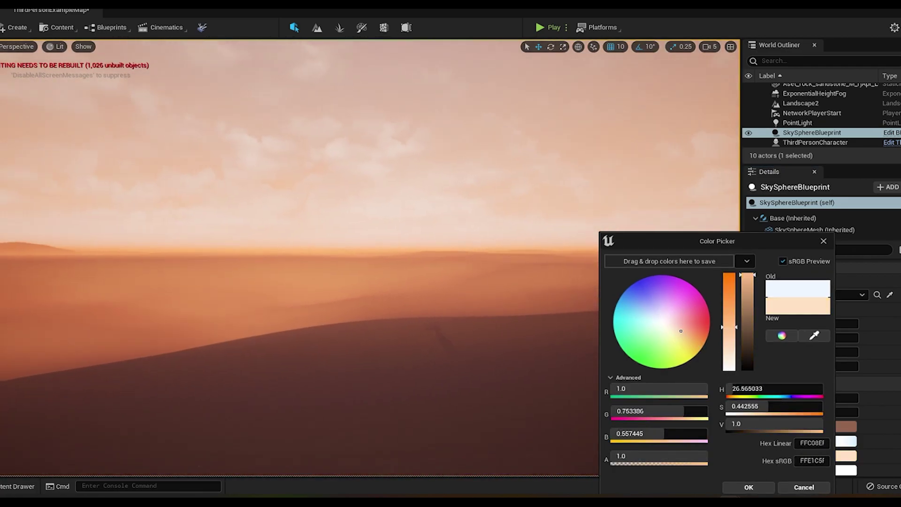
Discard the Cloud Color change and delete the point light from the dunes
right_drag(369, 258, 256, 281)
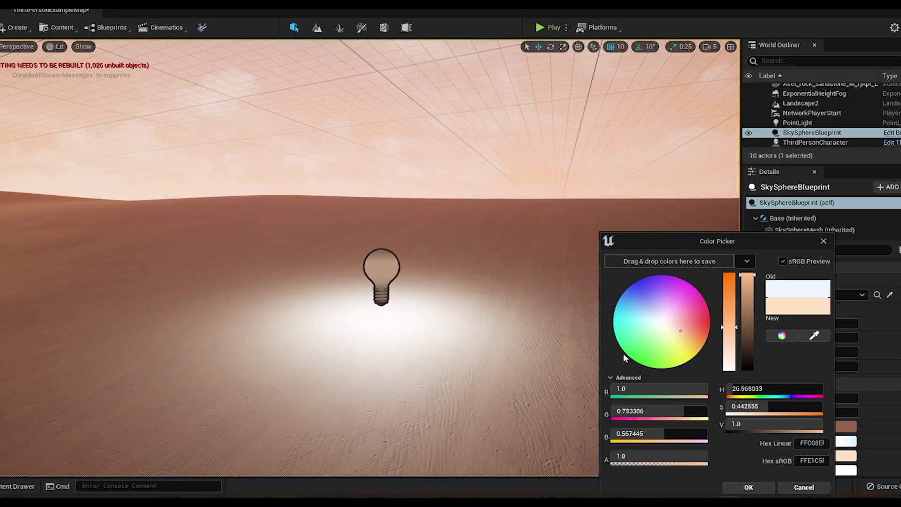
click(803, 487)
click(382, 272)
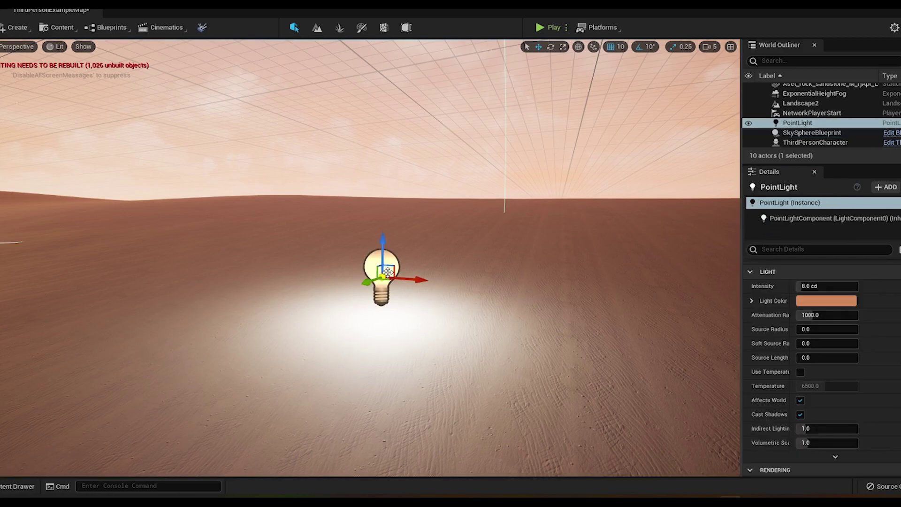
key(Delete)
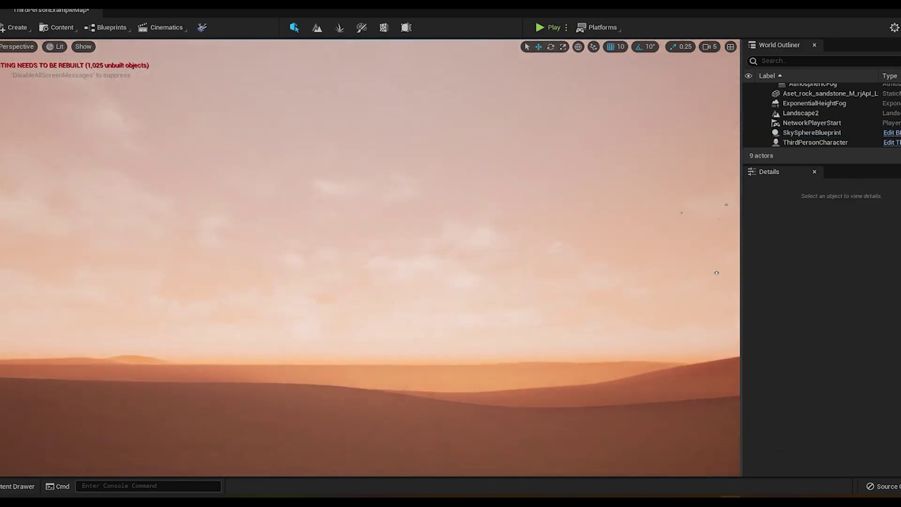
Rotate the directional light until low sunlight grazes the dune crests and leaves the near slope with the character in shade
key(w)
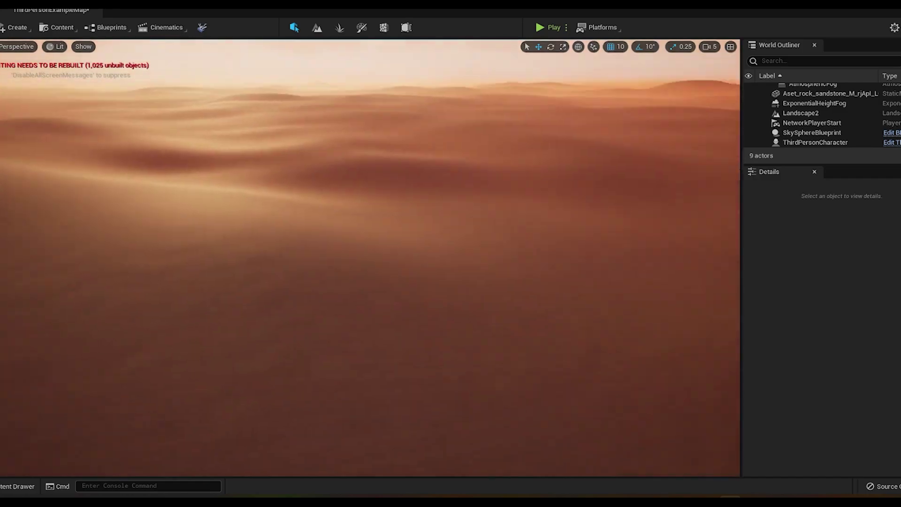
right_drag(447, 270, 403, 207)
key(s)
click(381, 208)
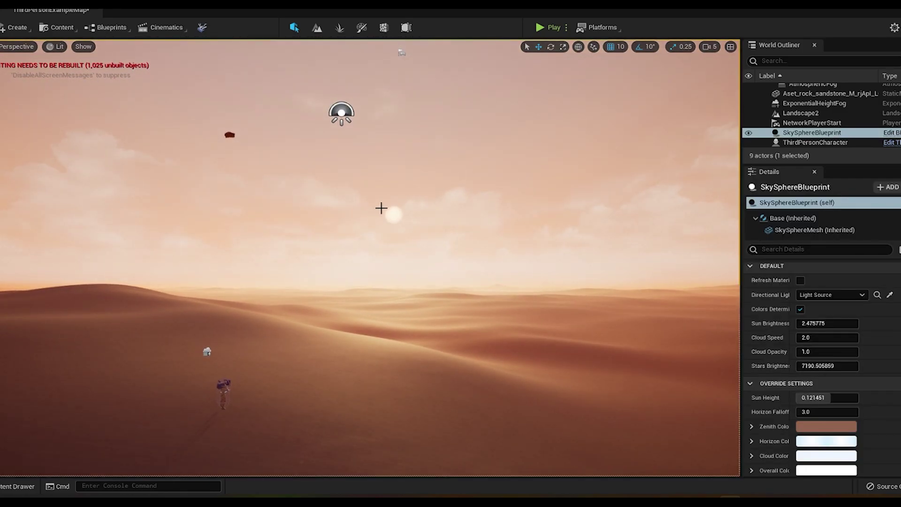
key(ctrl+l)
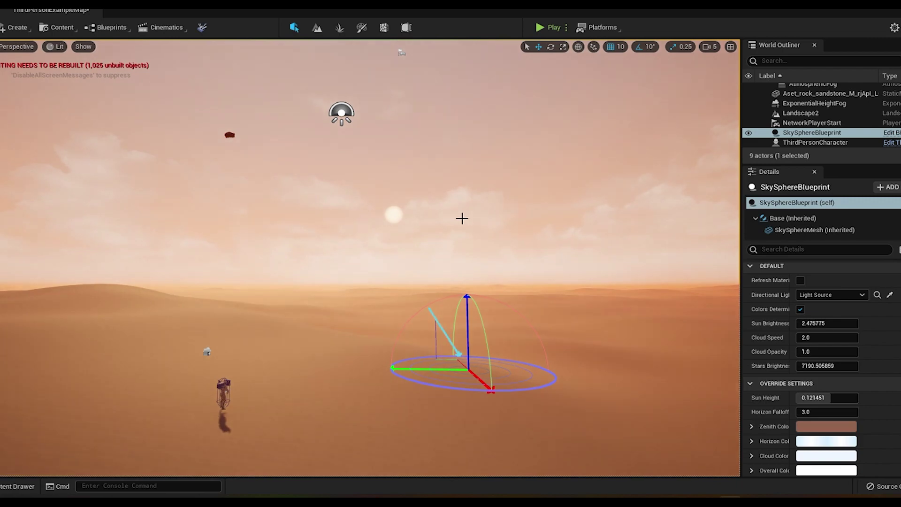
key(ctrl+l)
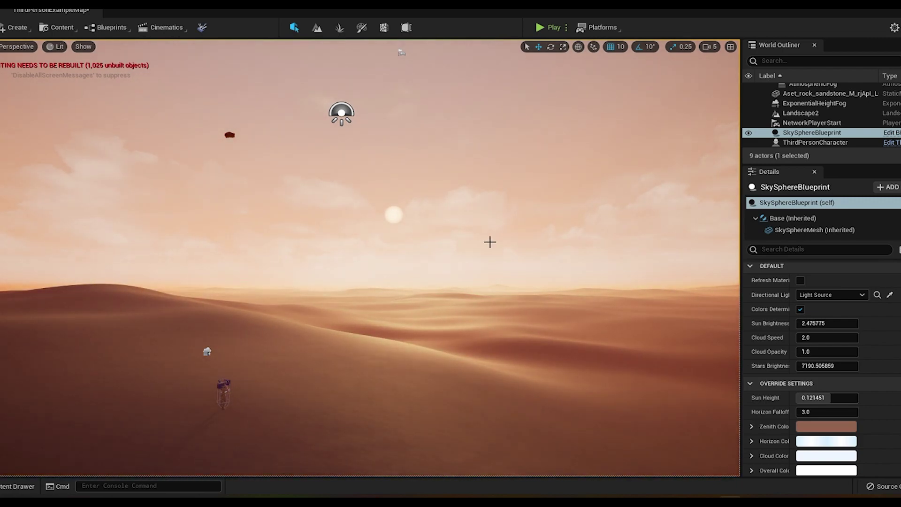
key(ctrl+l)
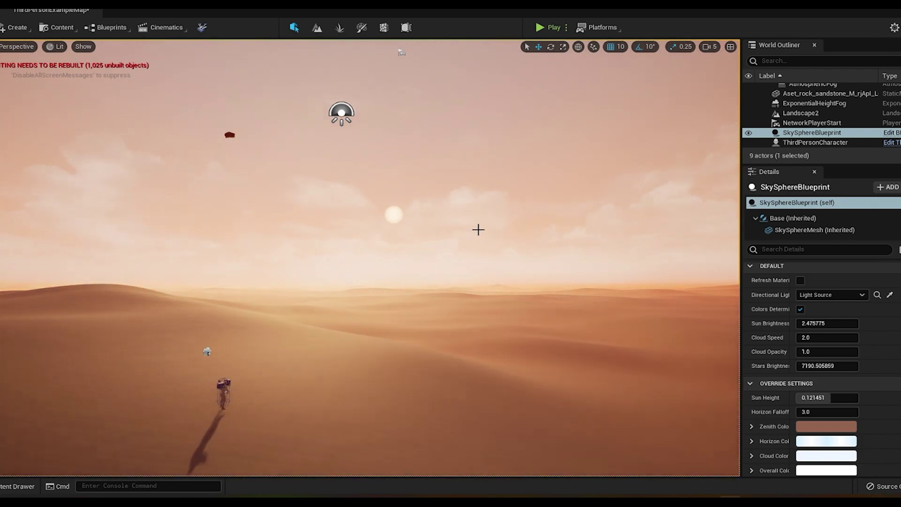
key(ctrl+l)
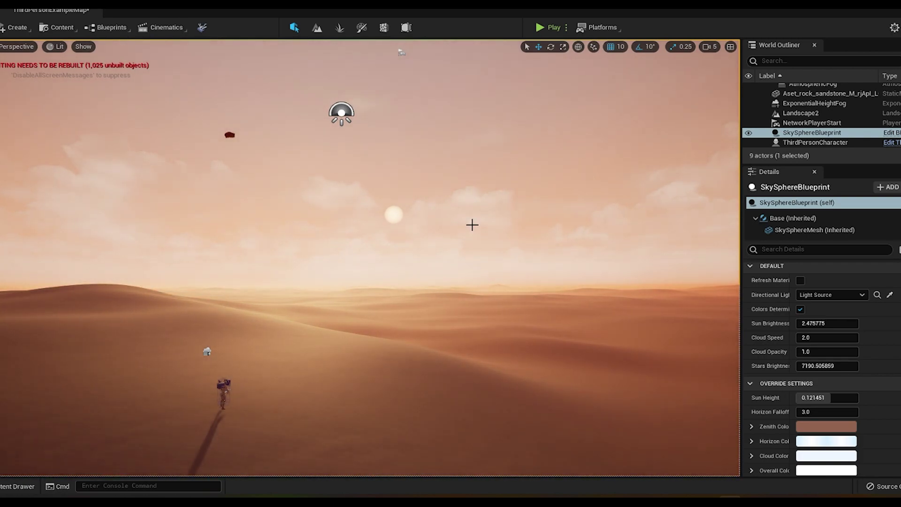
key(ctrl+l)
key(ctrl+l)
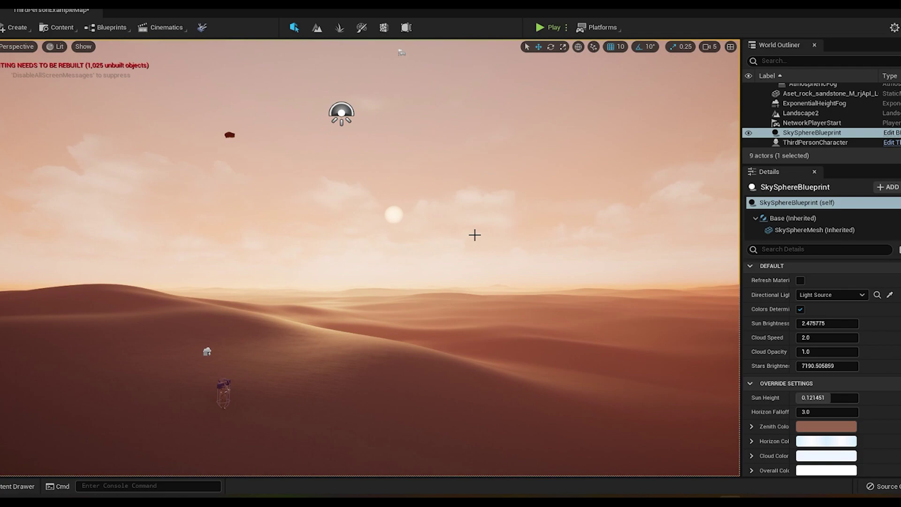
key(Escape)
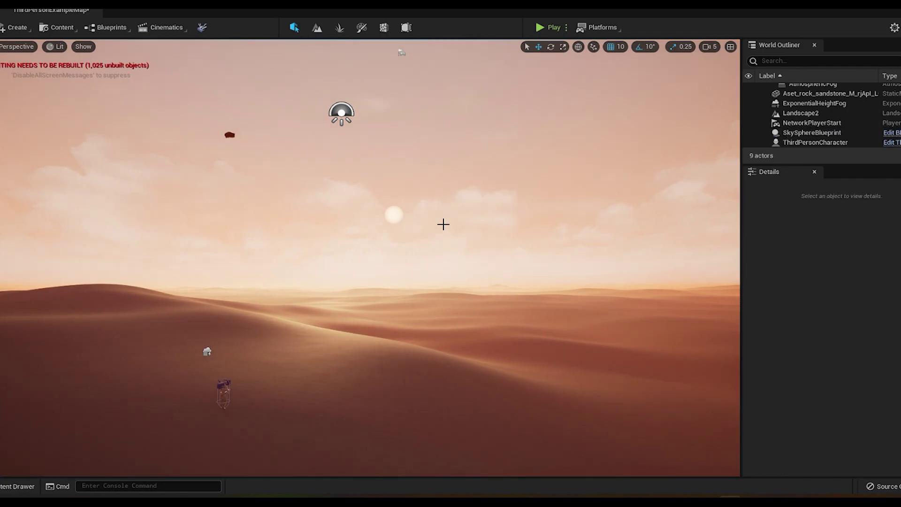
Change the SkySphereBlueprint's Zenith Color to a muted blue
click(400, 222)
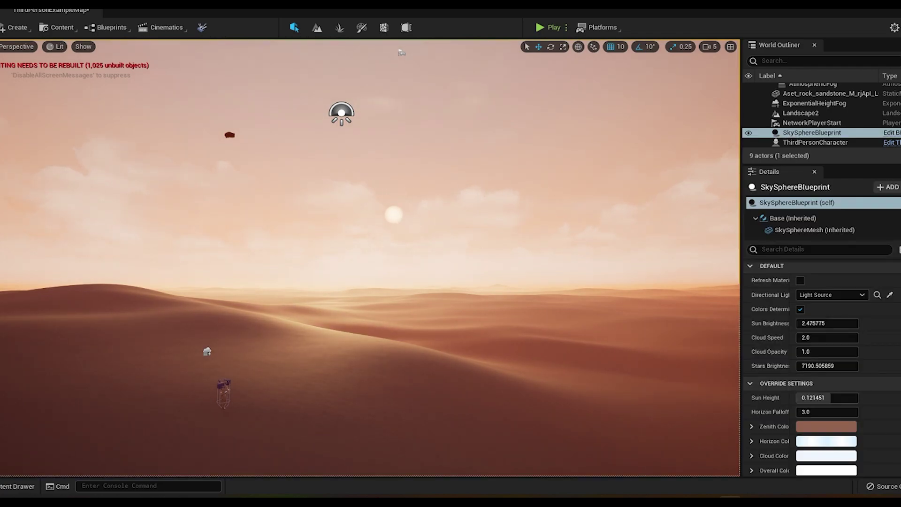
click(821, 429)
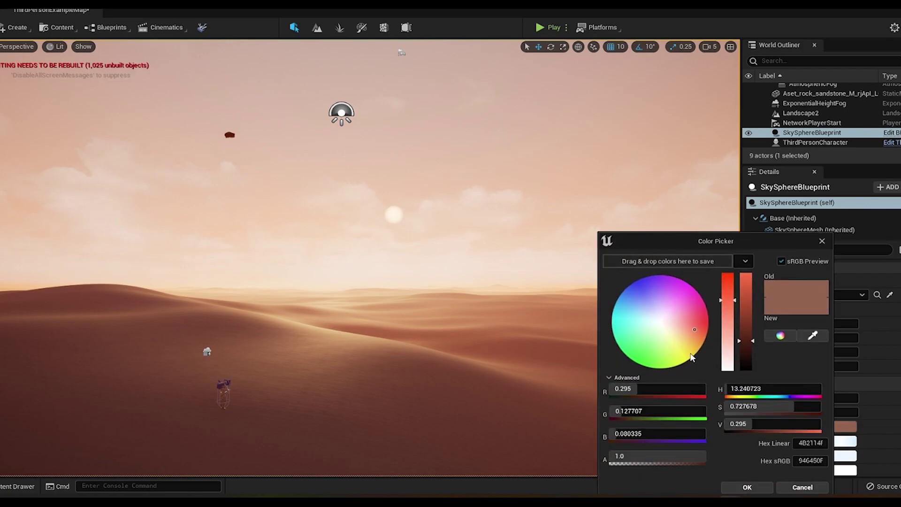
click(690, 352)
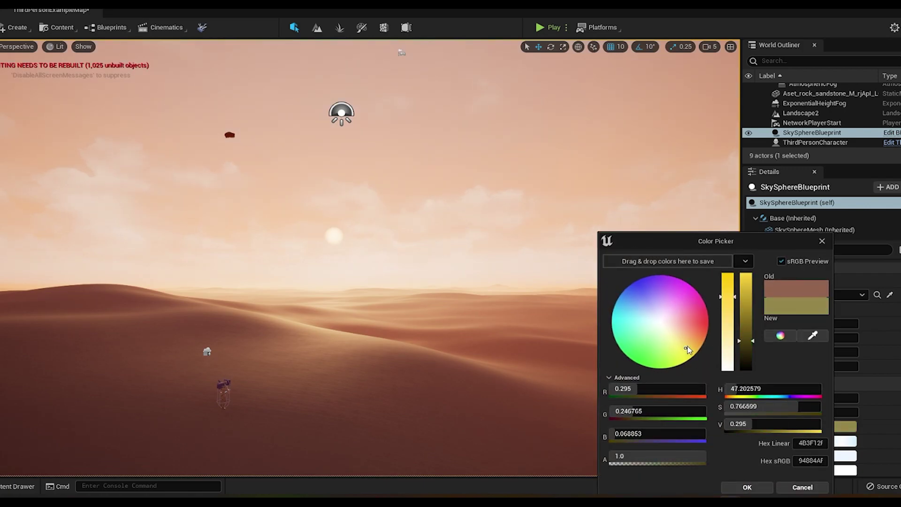
drag(655, 290, 626, 303)
click(757, 486)
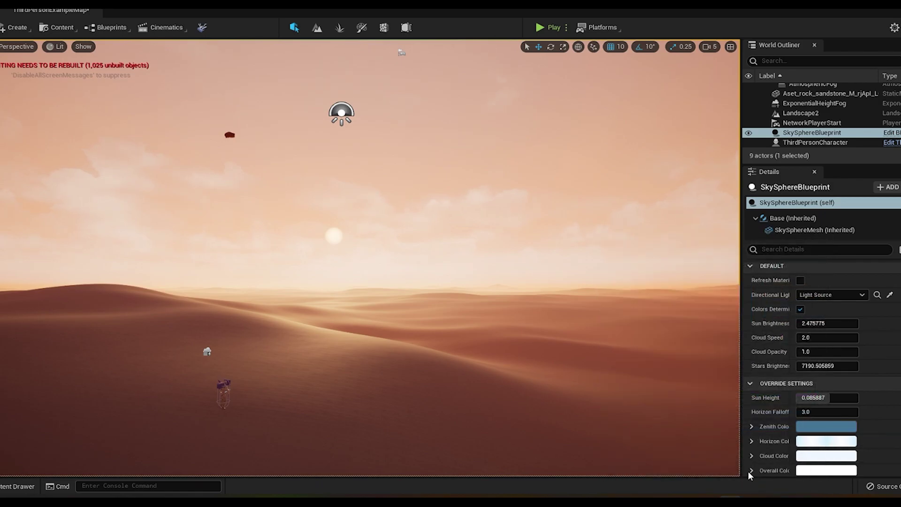
Set the SkySphereBlueprint's Horizon Falloff to about 0.335 with the view close behind the character
right_drag(581, 462, 497, 436)
key(w)
key(a)
key(d)
key(w)
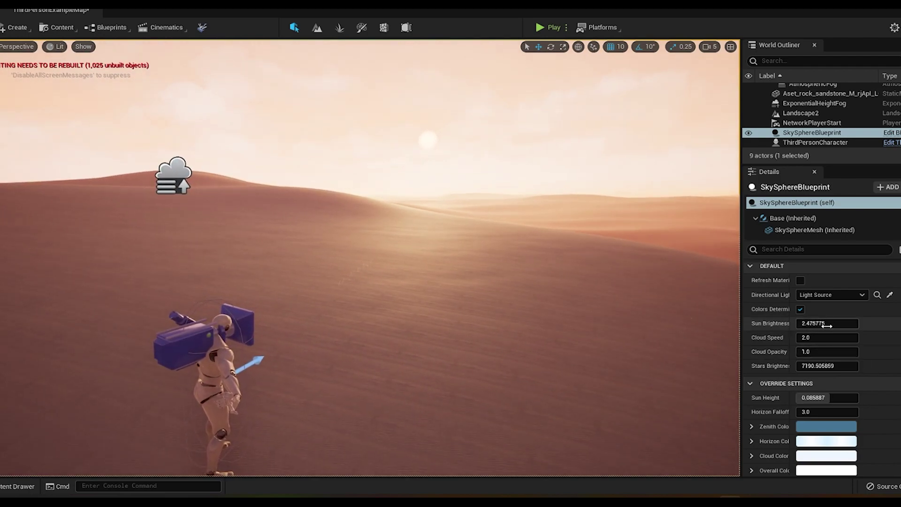
scroll(867, 364, down, 5)
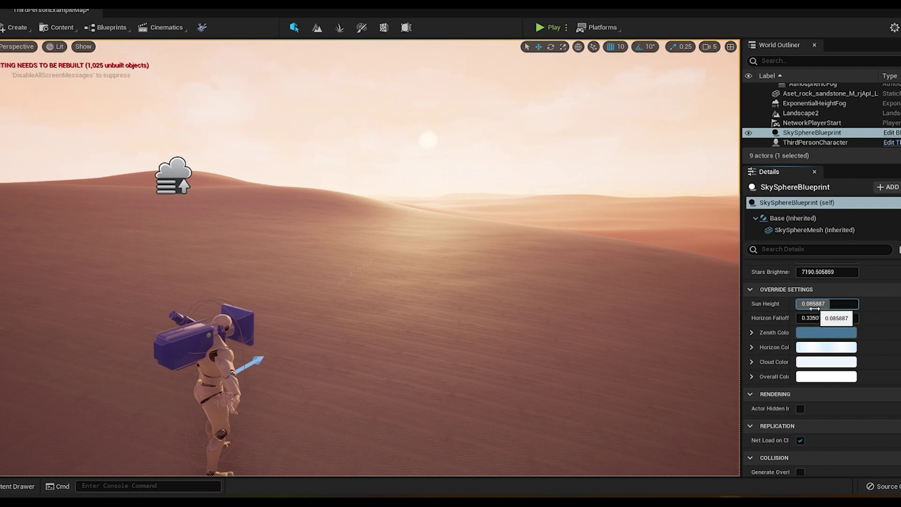
Assign Light Source as the SkySphereBlueprint's directional light actor and toggle its option for colors determined by the sun
scroll(857, 359, down, 5)
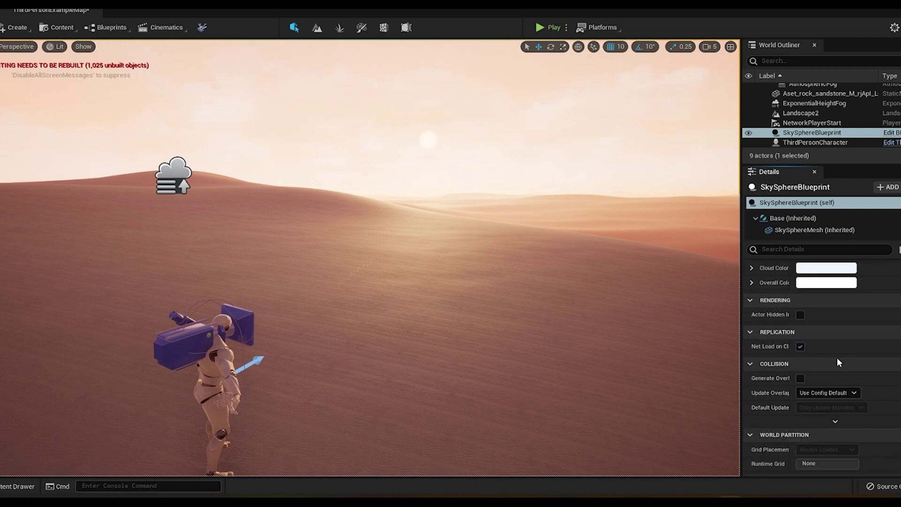
scroll(839, 362, down, 12)
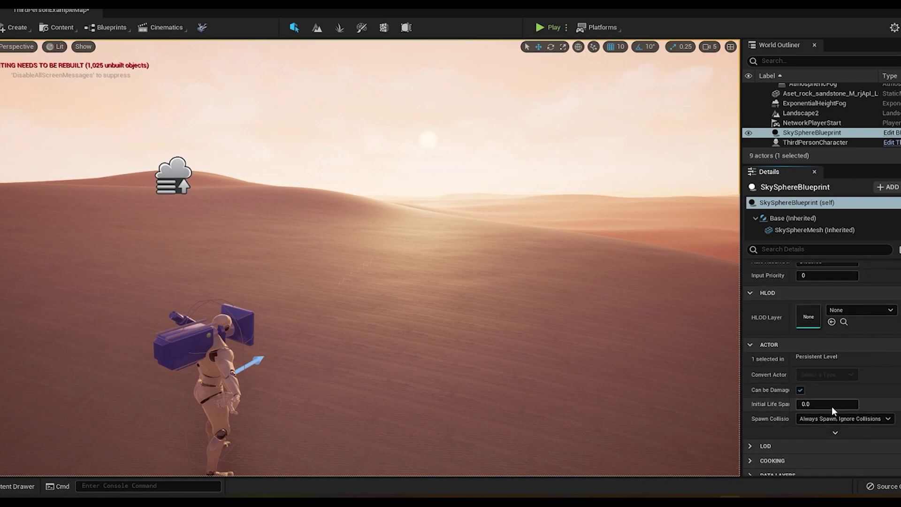
scroll(834, 404, up, 14)
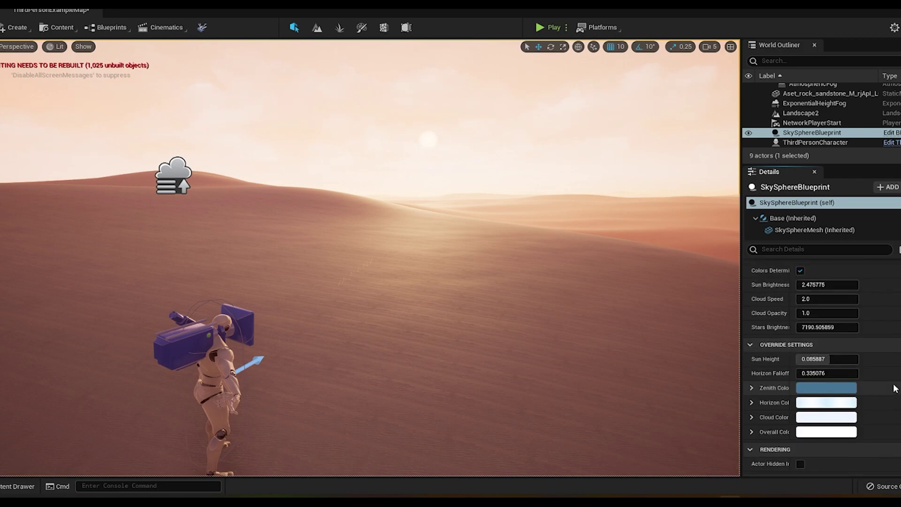
scroll(894, 387, up, 5)
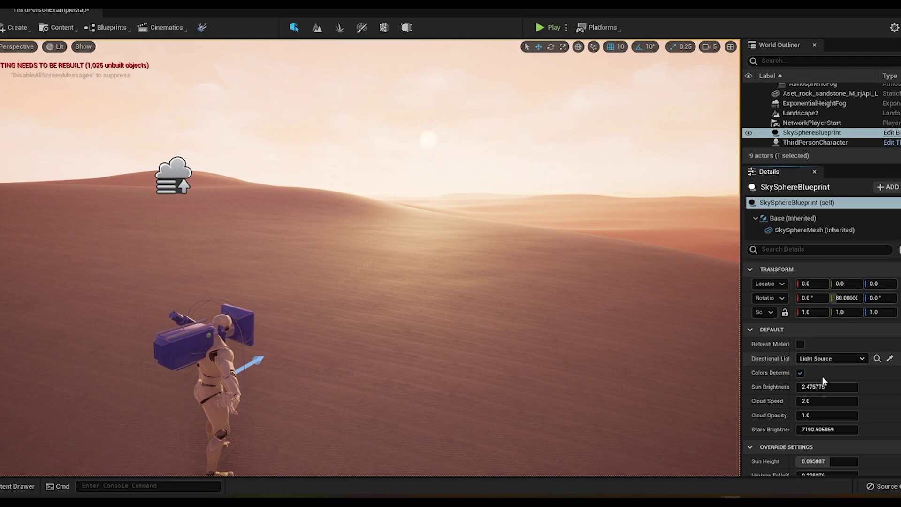
click(819, 359)
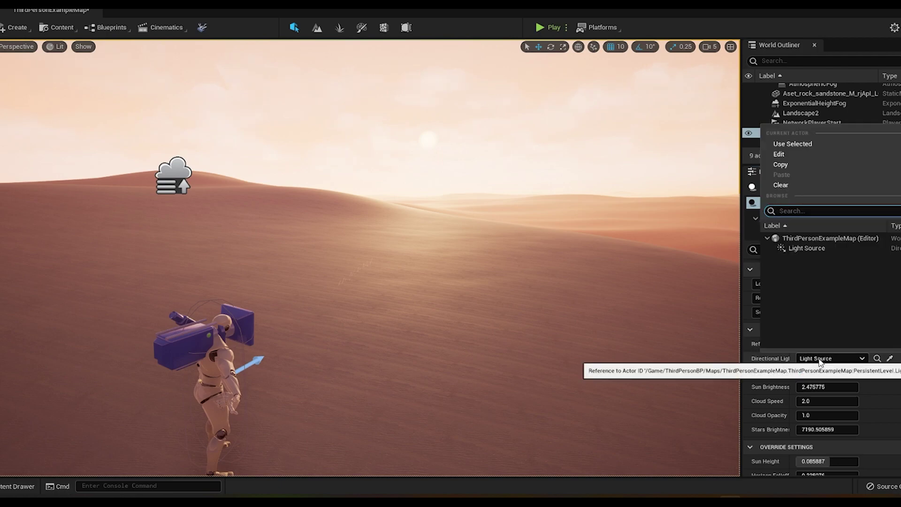
click(817, 247)
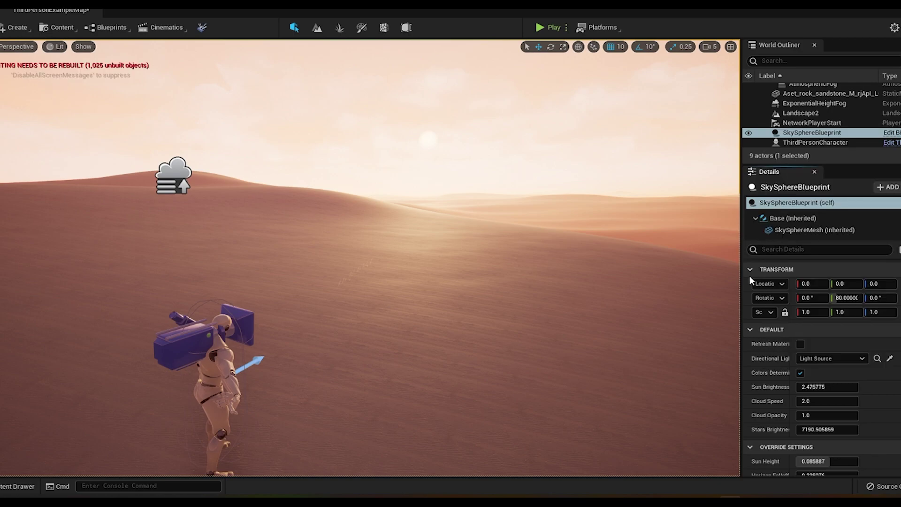
click(799, 373)
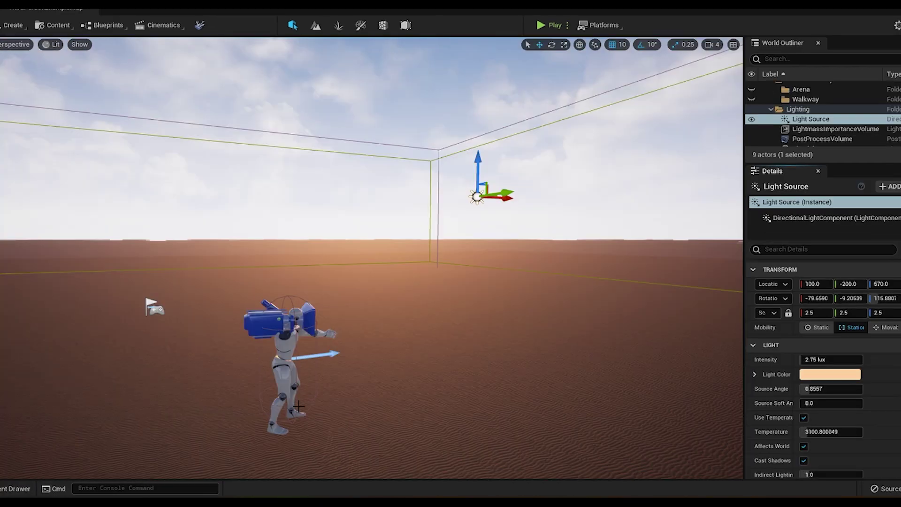
Set the Light Source's cascaded shadow distance fadeout to 0.836 and bring up its Atmosphere and Cloud shadow options
scroll(893, 417, down, 3)
scroll(882, 404, up, 3)
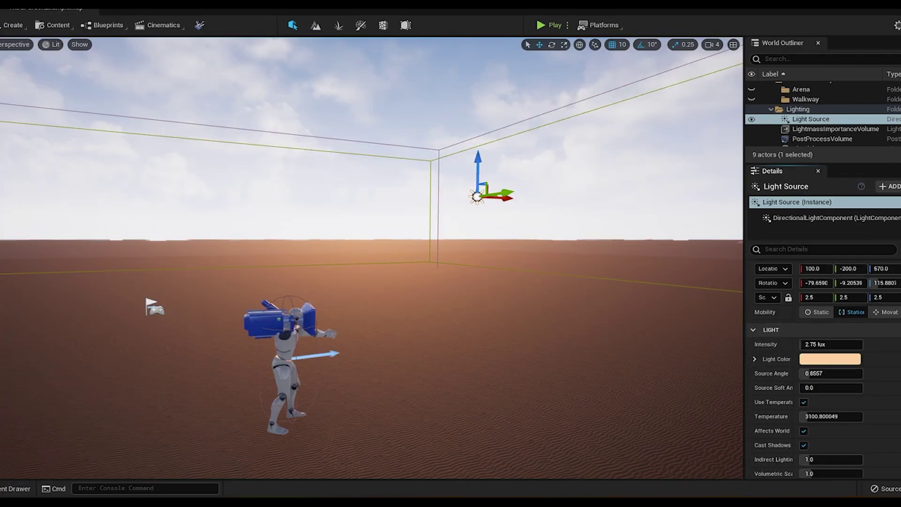
scroll(875, 391, down, 3)
scroll(875, 390, down, 10)
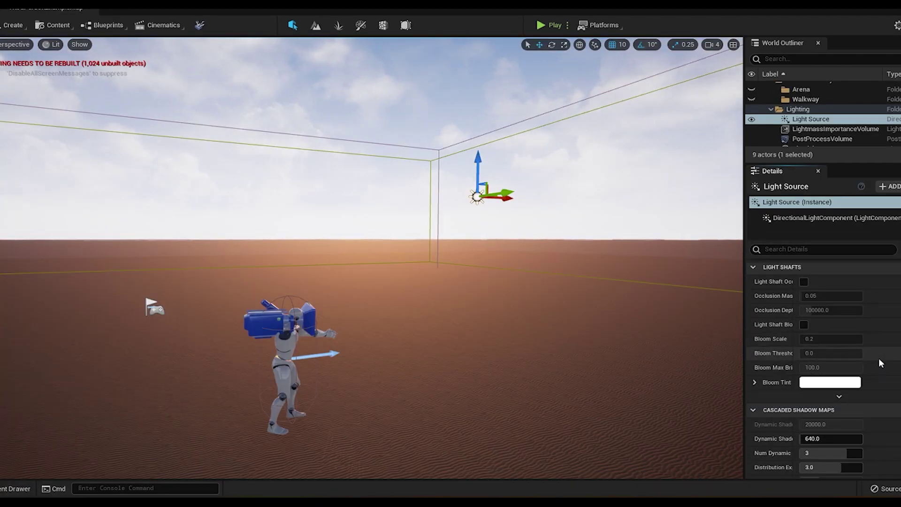
scroll(839, 396, down, 6)
scroll(816, 370, down, 1)
drag(813, 338, 859, 338)
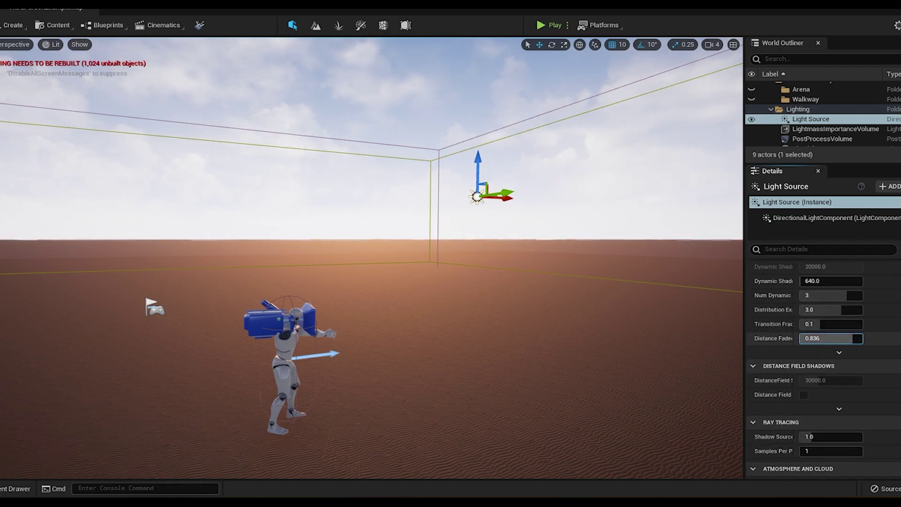
scroll(852, 384, down, 9)
scroll(805, 321, up, 2)
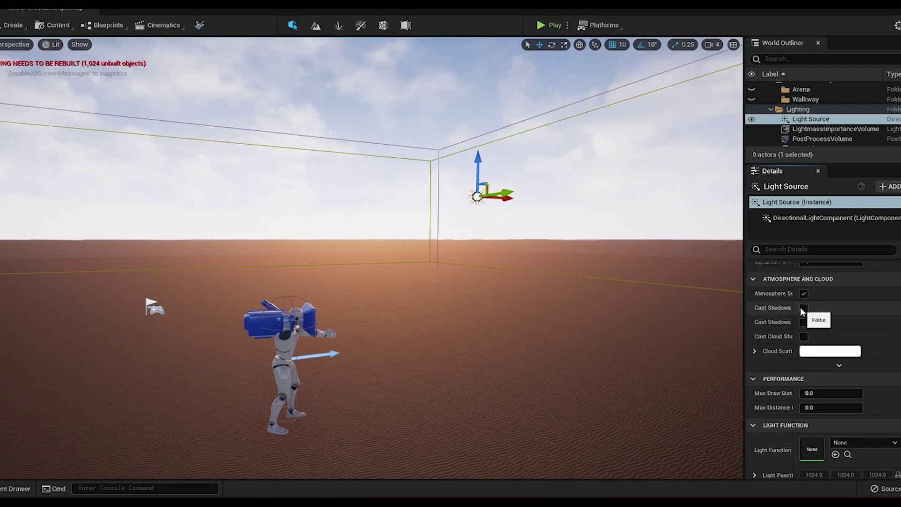
Delete the LightmassImportanceVolume and the PostProcessVolume from the level
scroll(805, 339, down, 7)
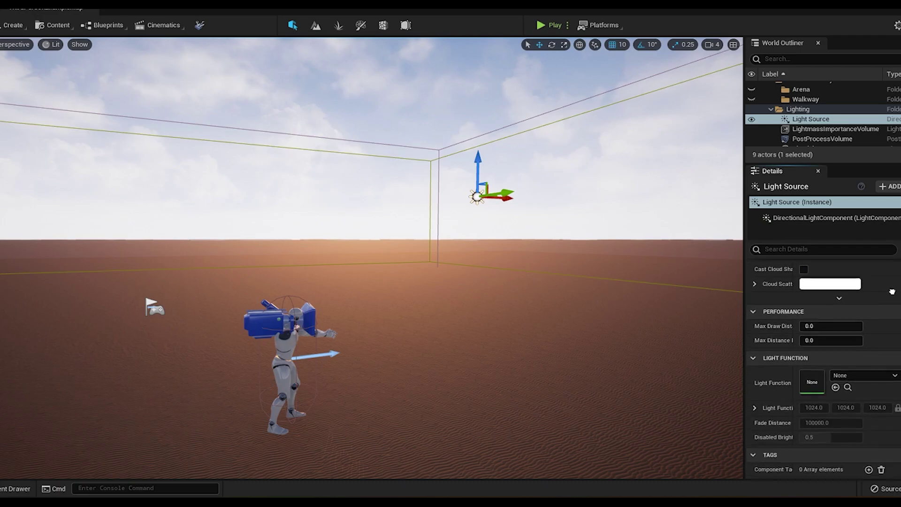
key(w)
right_drag(583, 301, 455, 226)
key(s)
click(405, 172)
key(Delete)
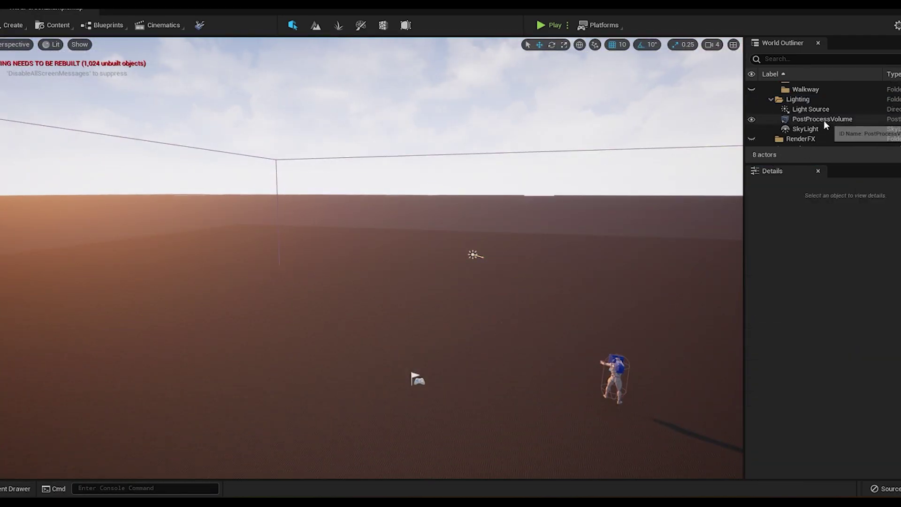
click(821, 119)
key(Delete)
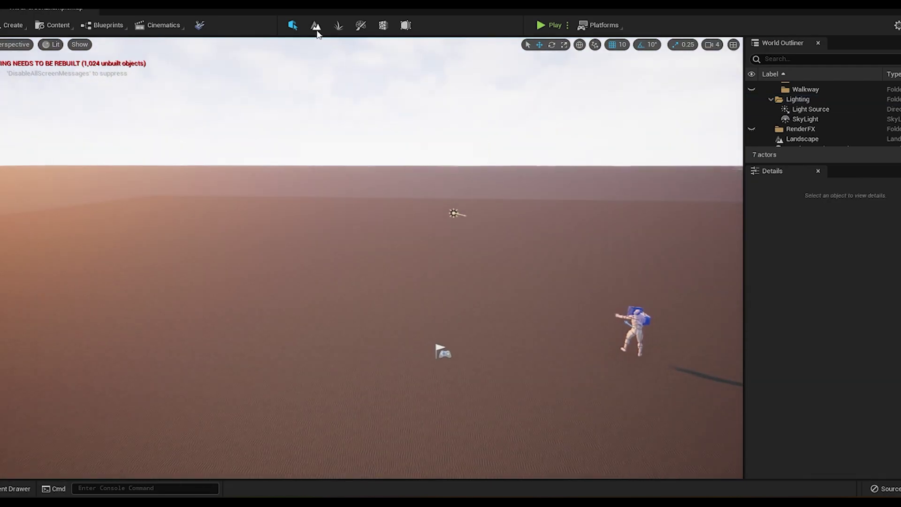
Start landscape sculpting with the Noise tool at a brush size of about 4365 and raise a first patch of dunes beyond the character
click(315, 25)
click(114, 85)
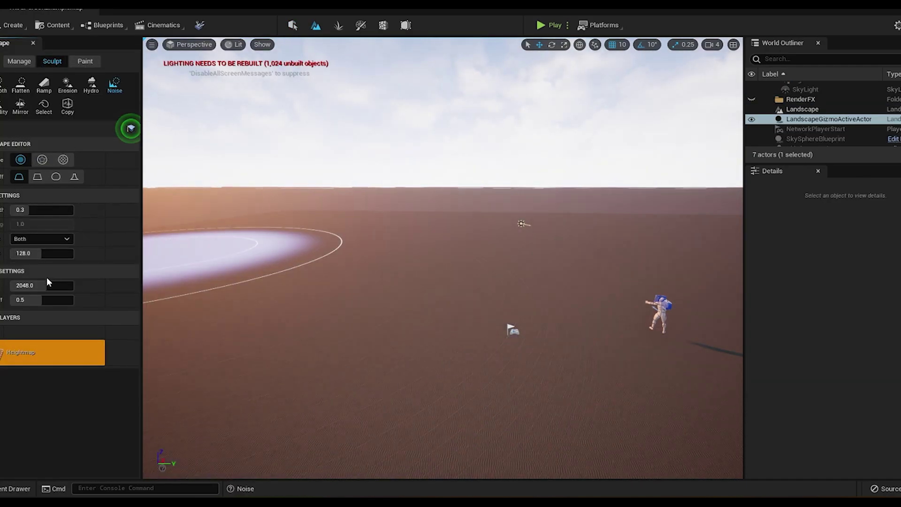
drag(47, 284, 67, 285)
click(329, 234)
mouse_move(330, 233)
right_down()
mouse_move(330, 183)
mouse_move(330, 319)
mouse_move(329, 262)
mouse_move(366, 263)
right_up()
Try the Noise tool's Add and Sub modes on the sand and undo the trial strokes
click(53, 238)
click(42, 258)
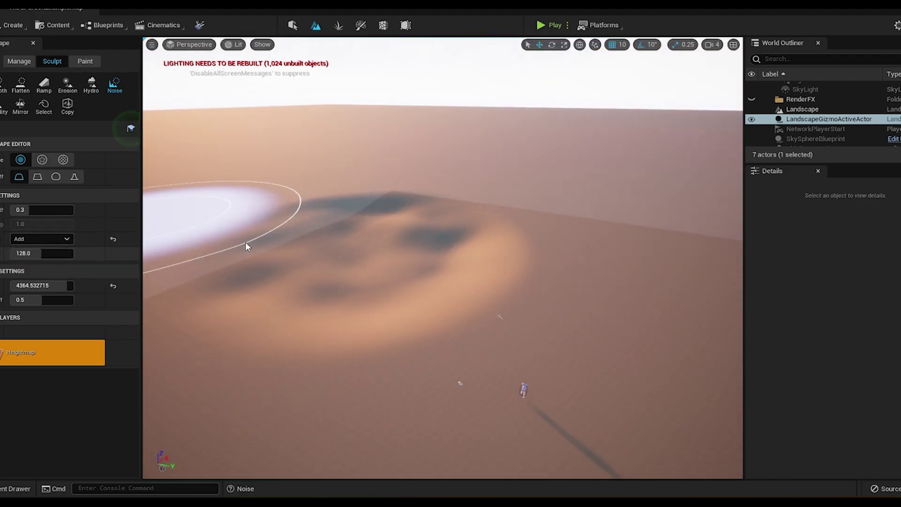
click(587, 241)
click(65, 241)
click(19, 268)
mouse_move(338, 211)
mouse_down()
mouse_move(368, 201)
mouse_move(563, 219)
mouse_move(306, 159)
mouse_move(299, 192)
mouse_up()
key(ctrl+z)
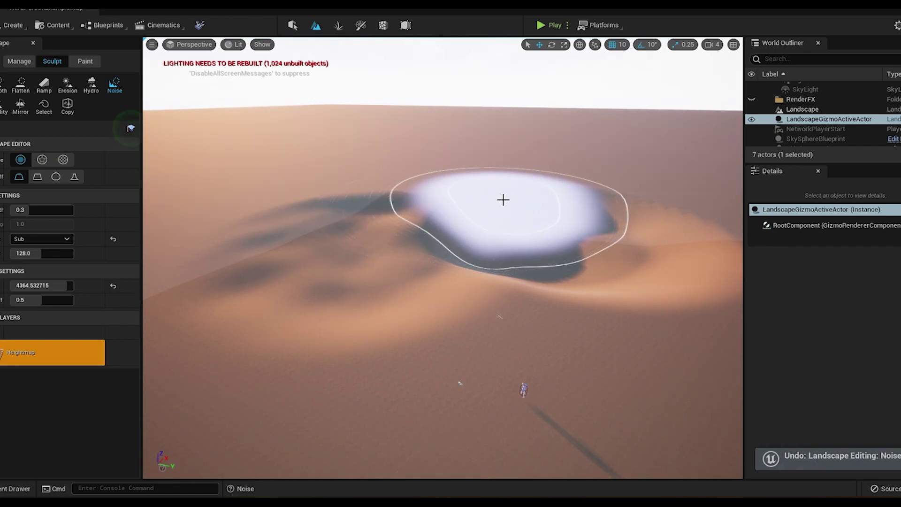
key(ctrl+z)
Set the noise mode to Both and sculpt a wide band of dunes across the sand beyond the character
click(57, 240)
click(42, 249)
mouse_move(592, 240)
mouse_down()
mouse_move(388, 170)
mouse_move(302, 181)
mouse_move(523, 144)
mouse_move(637, 143)
mouse_up()
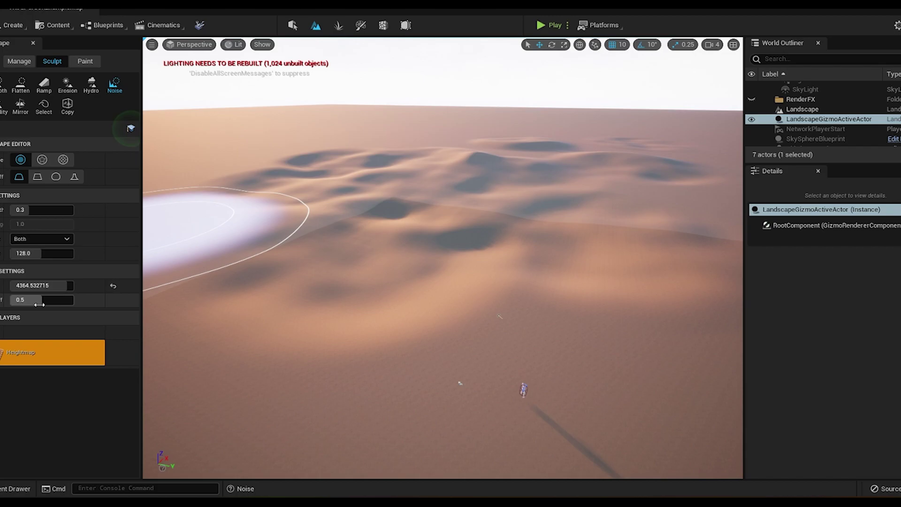
Set the tool strength to 0.044 and the noise scale to about 237.65, and sculpt softer dunes farther out
drag(17, 210, 13, 209)
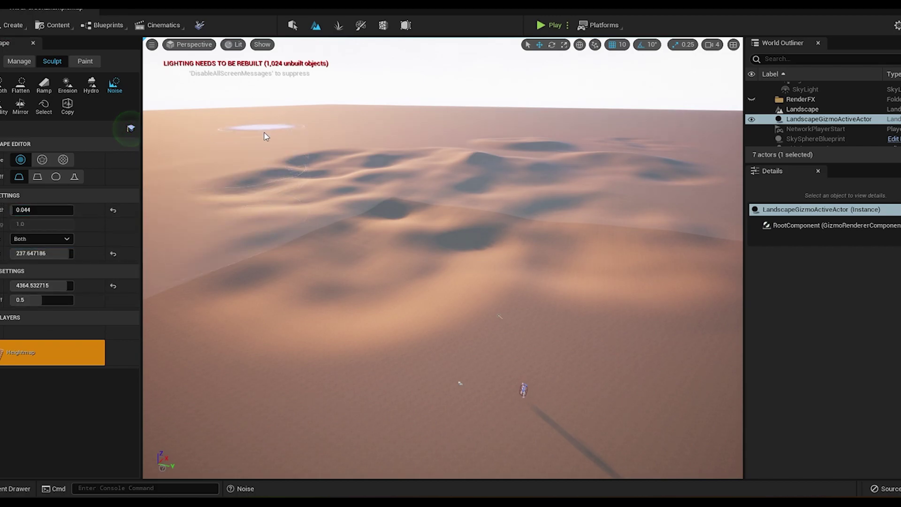
right_drag(291, 158, 366, 169)
right_drag(429, 173, 428, 173)
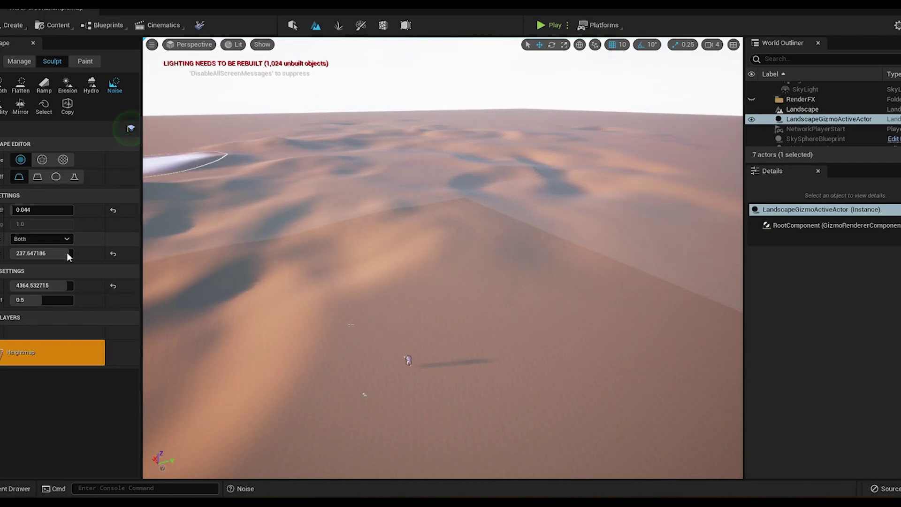
Set the brush falloff to 0.488 and sculpt a large dune close to the character
drag(40, 299, 75, 300)
click(521, 258)
mouse_move(521, 258)
right_down()
mouse_move(539, 258)
mouse_move(587, 357)
mouse_move(587, 244)
mouse_move(633, 314)
mouse_move(572, 291)
mouse_move(577, 249)
right_up()
drag(72, 300, 40, 300)
drag(390, 258, 587, 139)
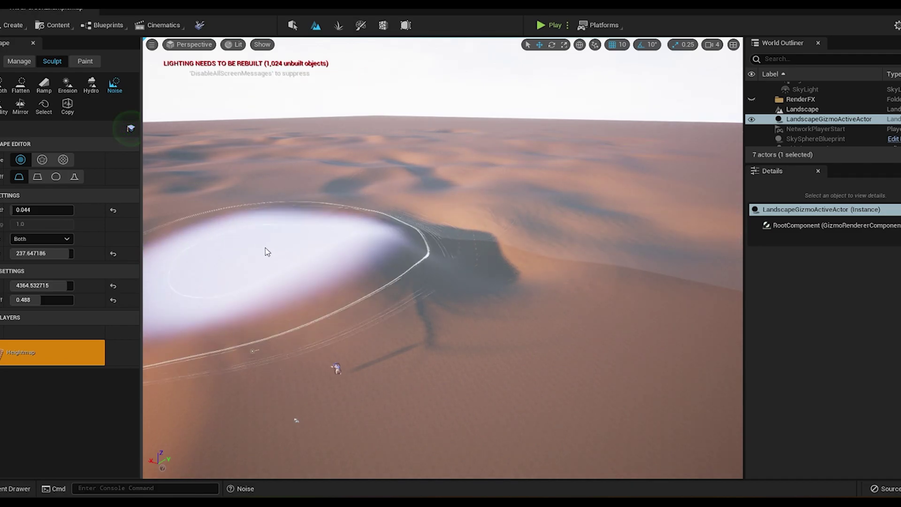
drag(408, 174, 609, 235)
mouse_move(610, 234)
right_down()
mouse_move(610, 333)
mouse_move(609, 244)
mouse_move(684, 239)
mouse_move(737, 187)
mouse_move(732, 272)
mouse_move(690, 248)
right_up()
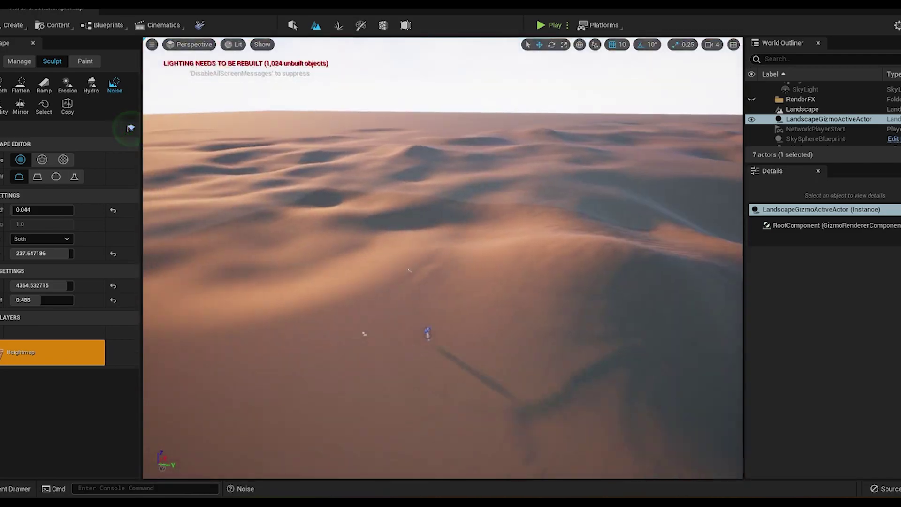
Check the dunes in selection mode, and return to landscape sculpting to extend the noise dunes over the remaining flat sand
right_drag(332, 253, 455, 206)
click(295, 25)
click(495, 318)
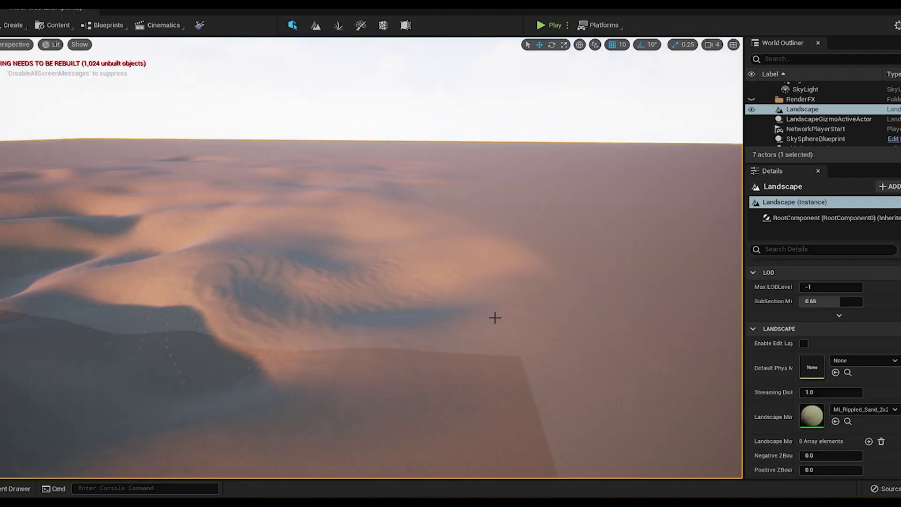
right_drag(431, 320, 352, 303)
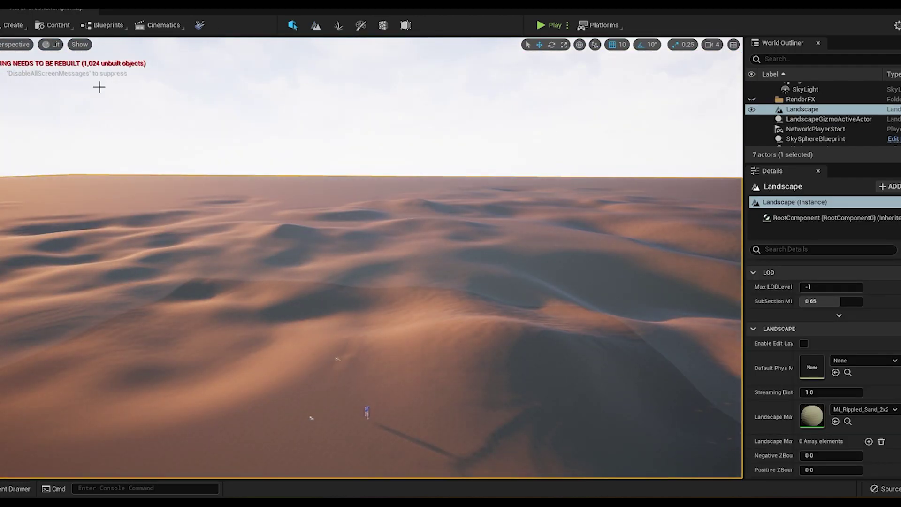
click(315, 25)
right_drag(158, 151, 94, 155)
mouse_move(284, 313)
mouse_down()
mouse_move(371, 193)
mouse_move(261, 198)
mouse_up()
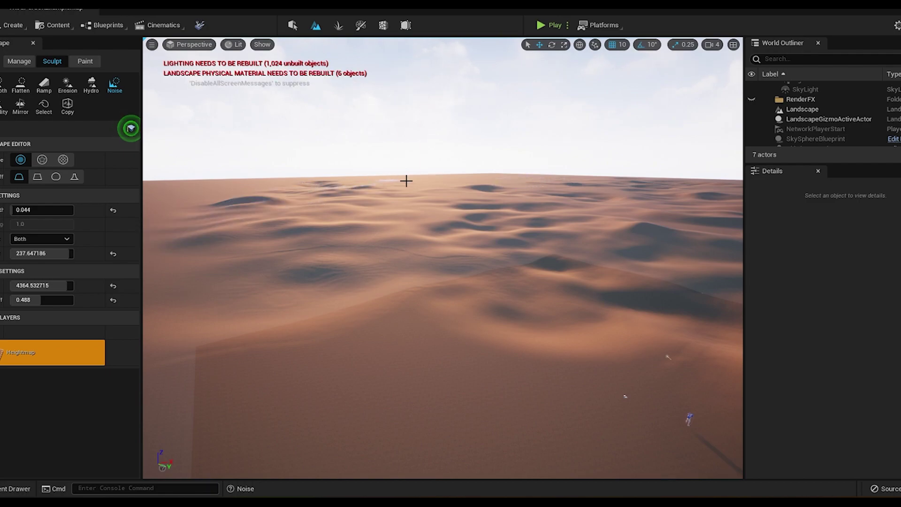
right_drag(201, 204, 146, 199)
drag(477, 245, 445, 207)
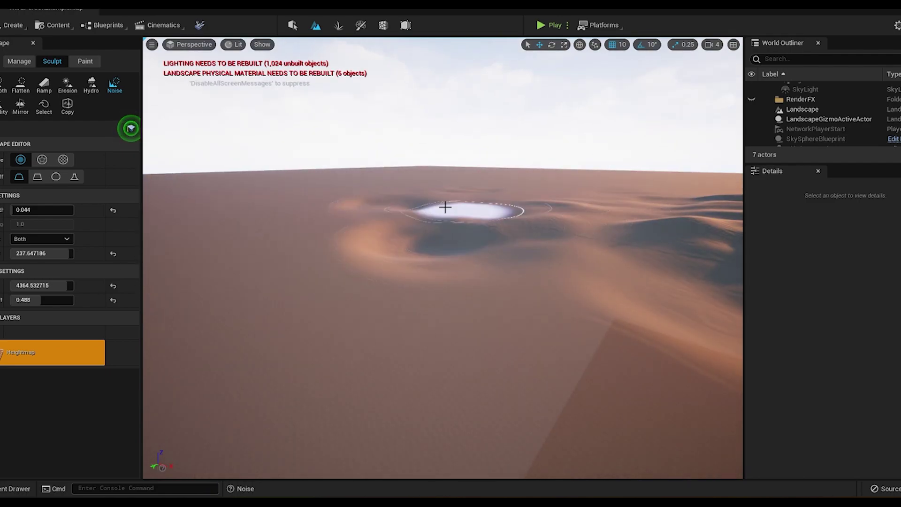
Set the brush size to 8192 and the tool strength to 0.056, and sculpt broader dunes out toward the horizon
drag(49, 286, 74, 285)
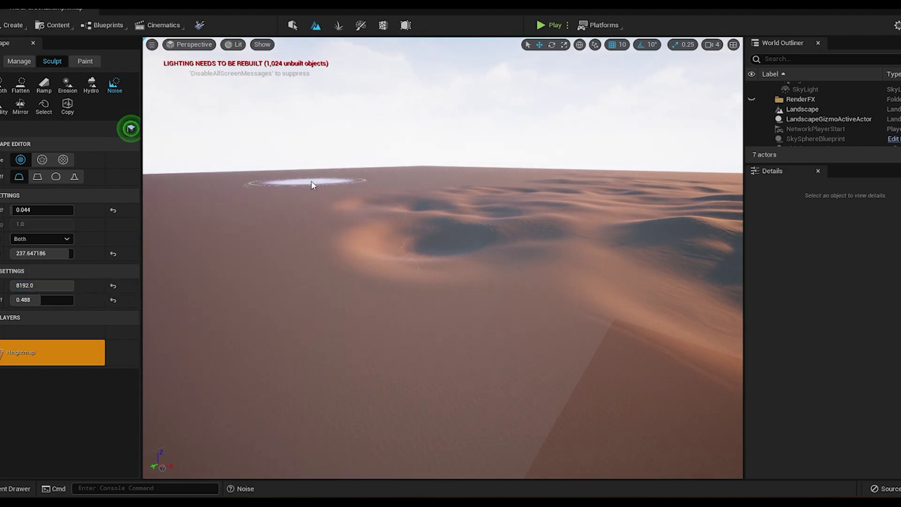
drag(314, 184, 518, 171)
click(549, 179)
mouse_move(474, 224)
right_down()
mouse_move(516, 319)
mouse_move(400, 203)
right_up()
right_drag(571, 206, 492, 207)
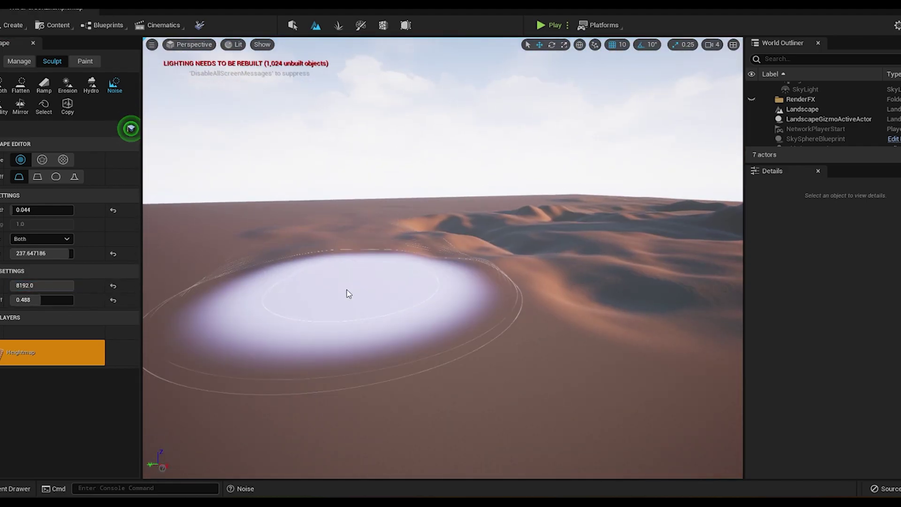
drag(12, 210, 17, 210)
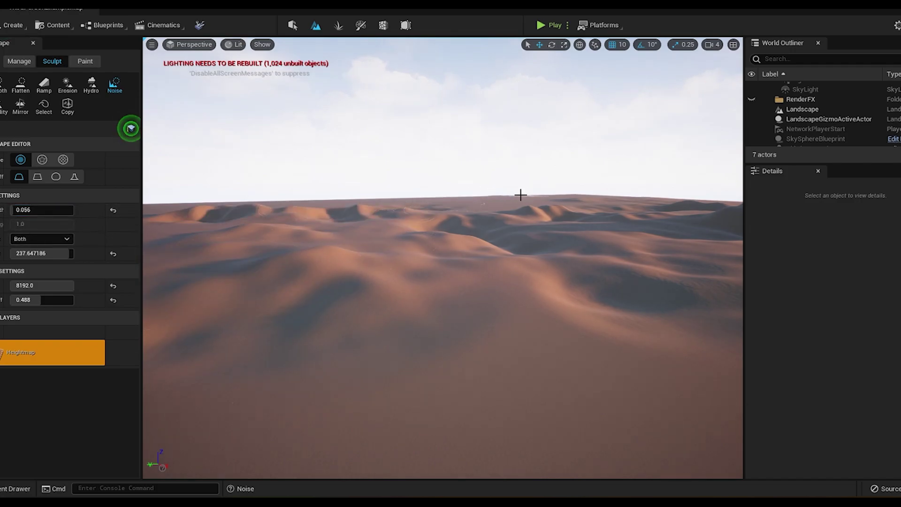
right_drag(519, 193, 545, 188)
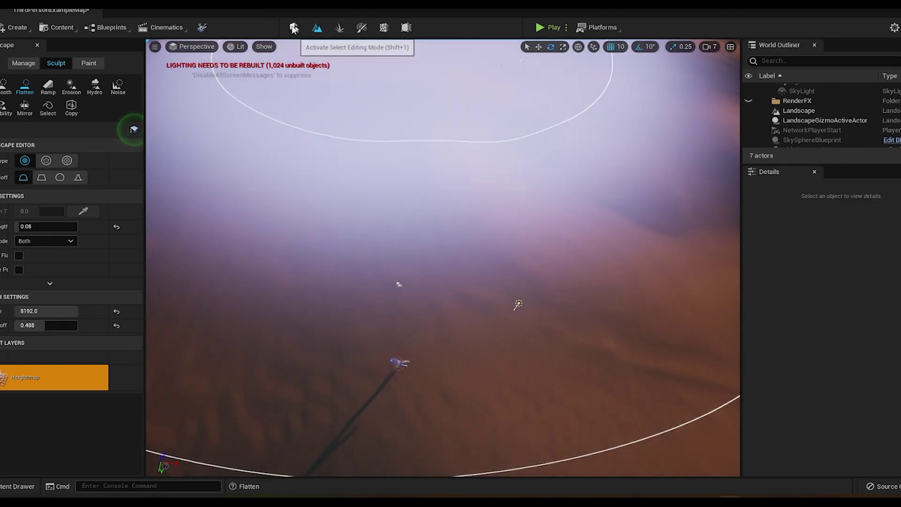
Leave landscape sculpting for selection mode, select the ThirdPersonCharacter and set the viewport camera speed to 5
click(293, 27)
click(294, 394)
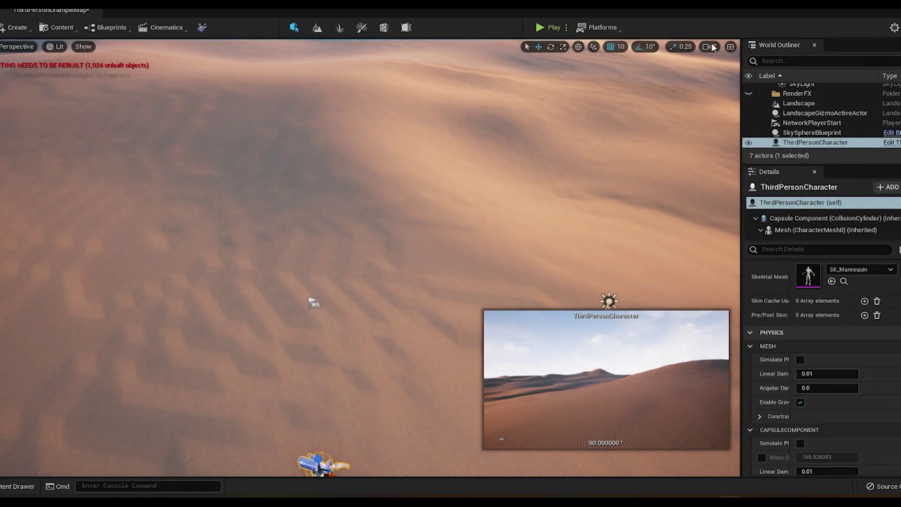
click(709, 47)
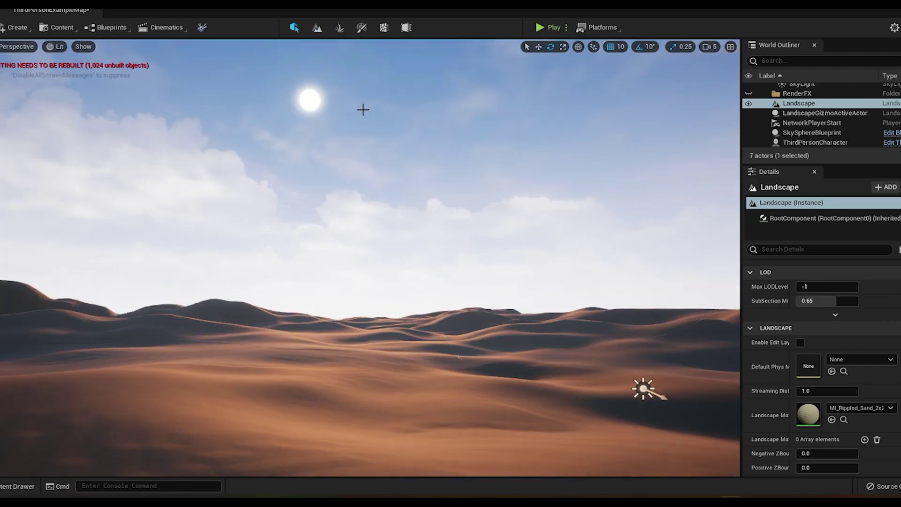
Change the SkySphereBlueprint's Horizon Color to a muted salmon pink, with saturation about 0.458 and value about 0.64
click(344, 92)
click(834, 332)
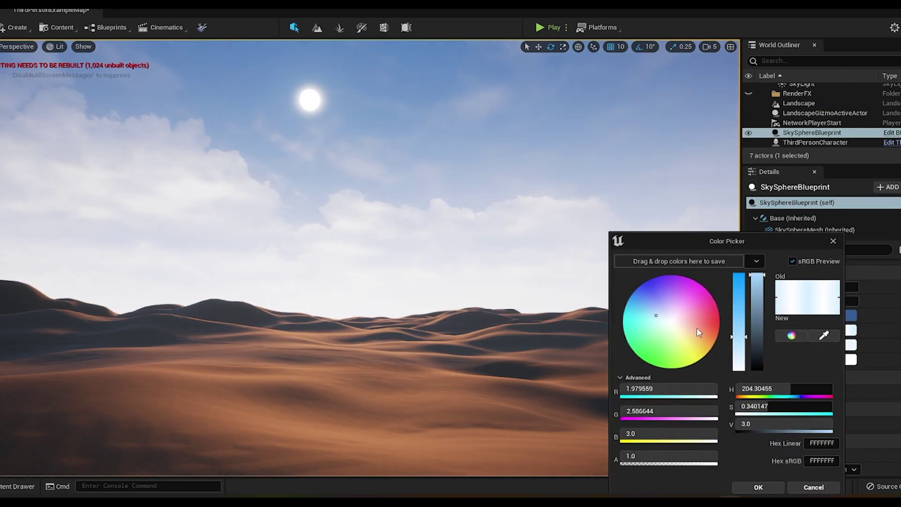
drag(699, 332, 710, 333)
drag(738, 332, 756, 308)
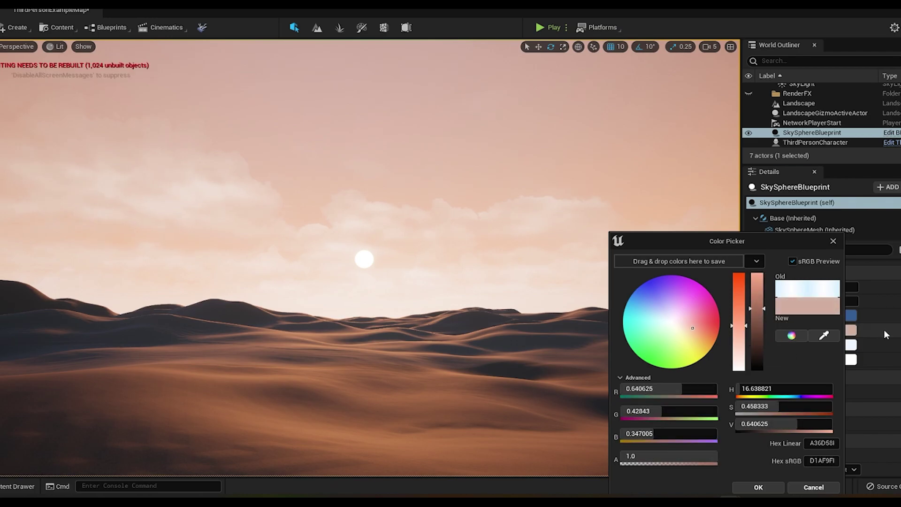
click(758, 487)
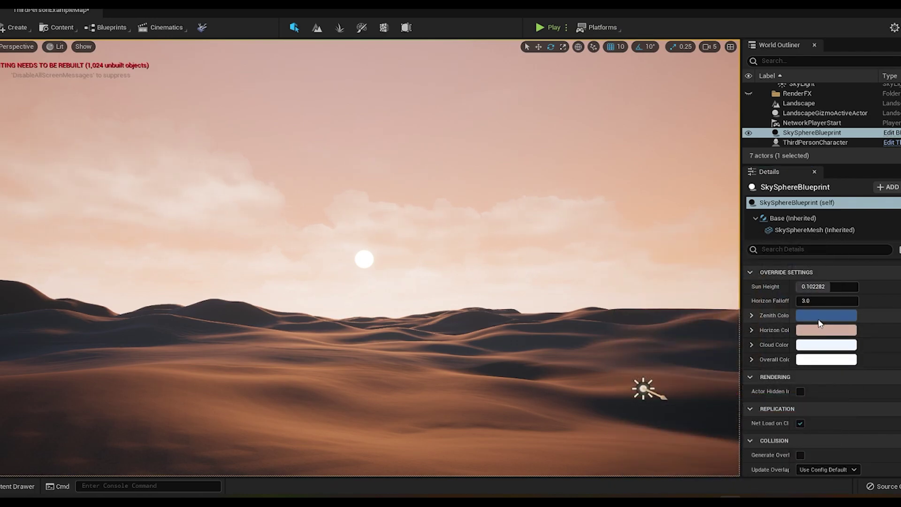
Give the SkySphereBlueprint's Cloud Color a slightly more saturated pale blue tint
click(824, 346)
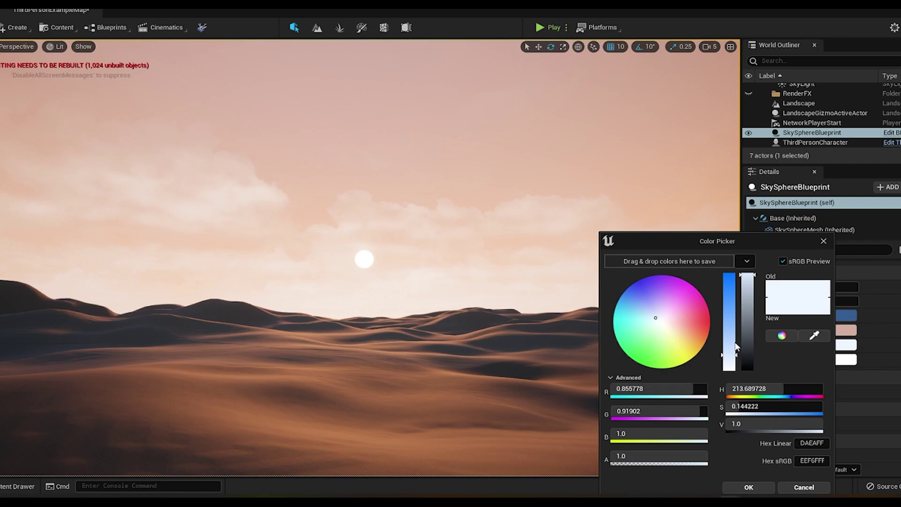
click(733, 344)
click(749, 487)
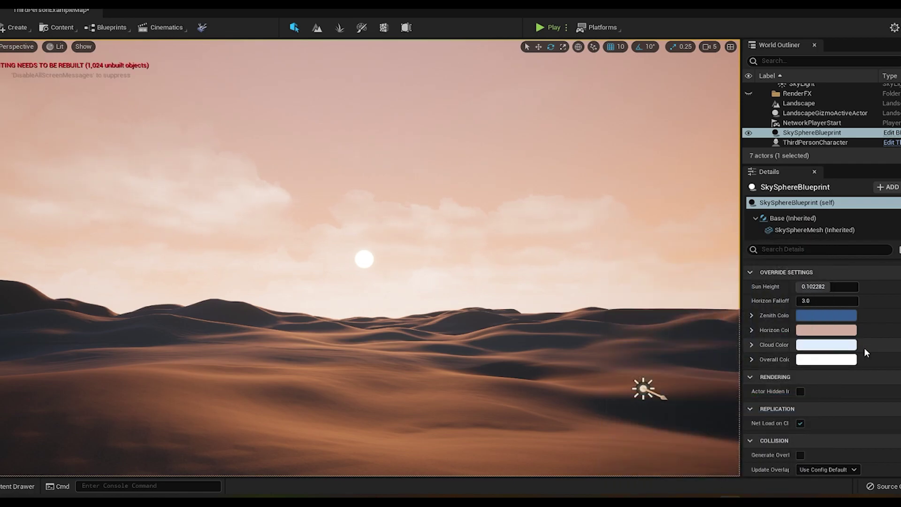
Turn off the sky's colors determined by the sun and raise Sun Brightness to about 12792
click(800, 373)
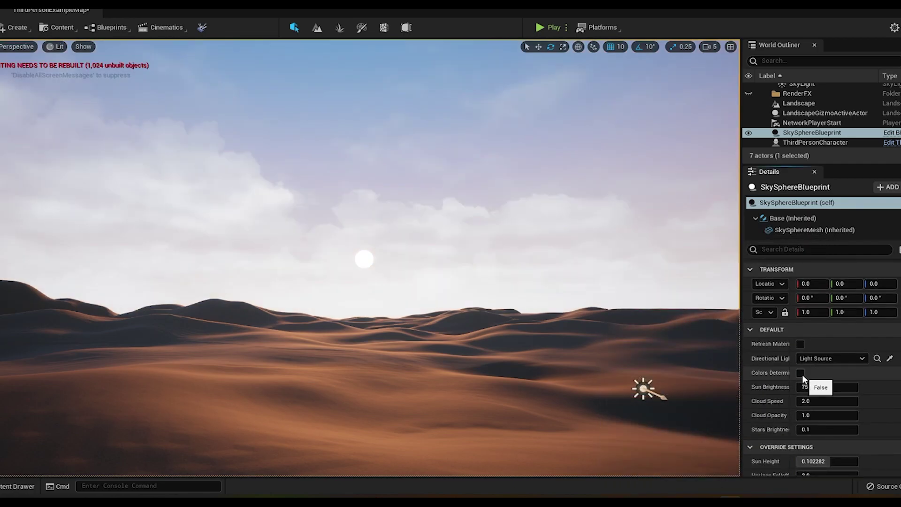
right_drag(626, 329, 605, 349)
drag(839, 387, 896, 386)
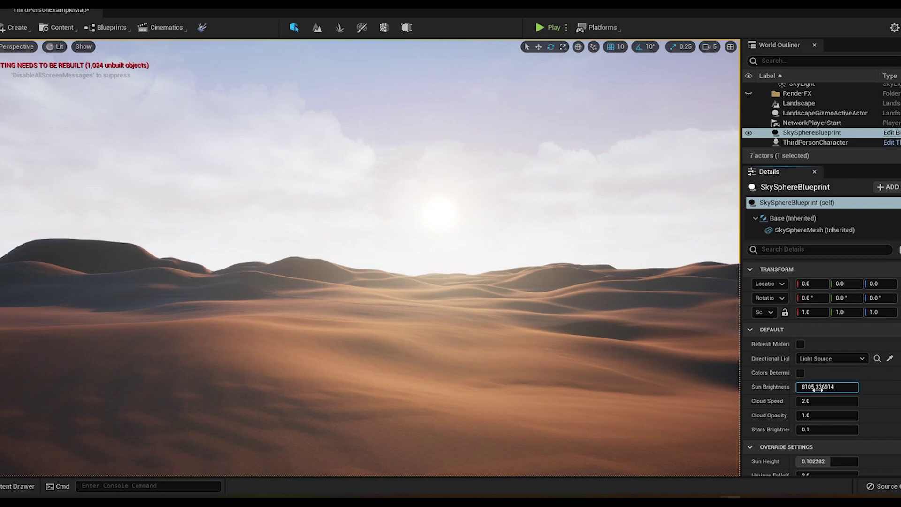
drag(818, 387, 864, 387)
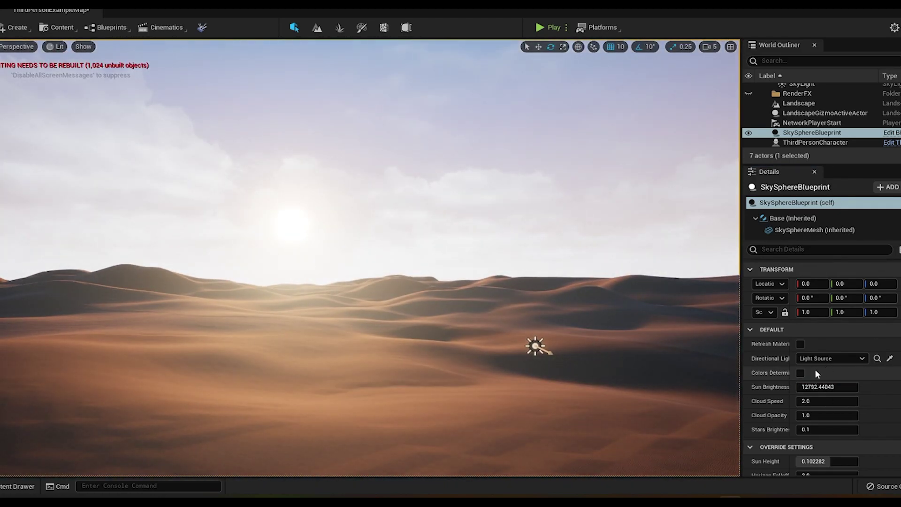
Keep Light Source as the directional light actor and turn the sun-determined colors back on
click(835, 359)
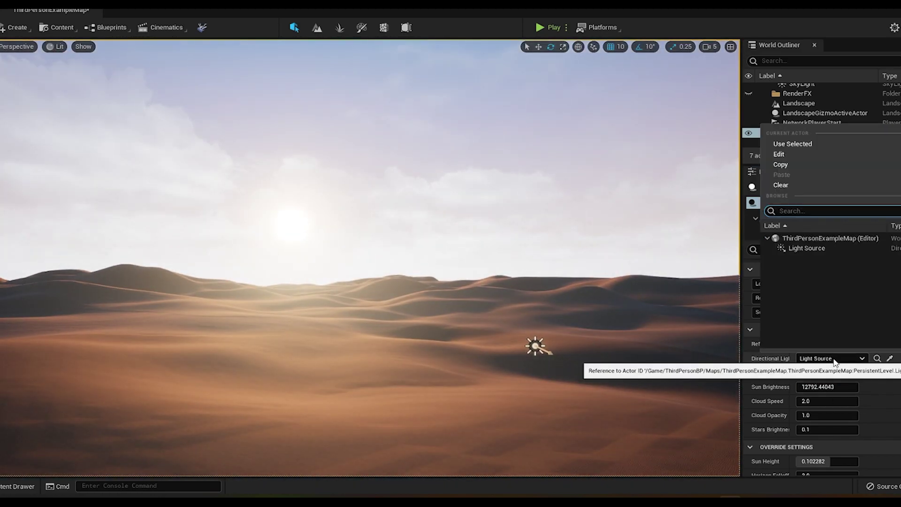
click(834, 359)
click(802, 373)
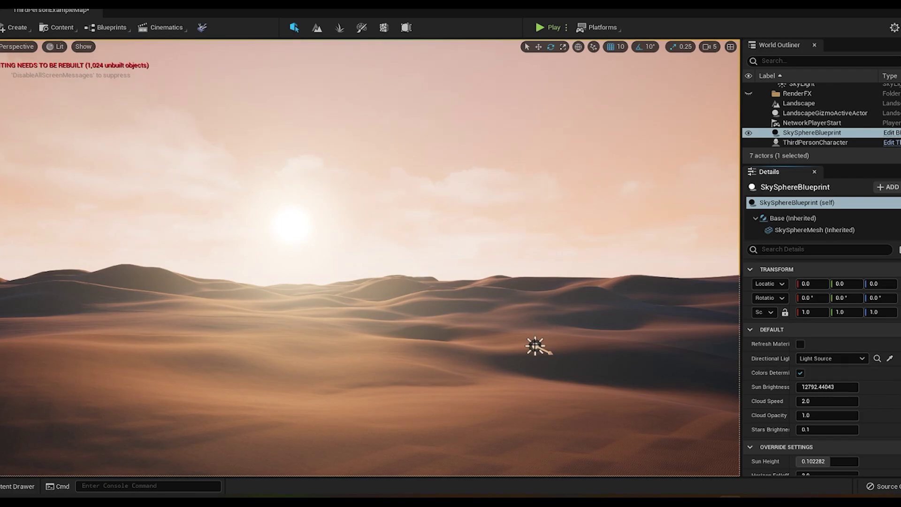
Rotate the Light Source to about -4.17° and 120.4° so the sun sits low above the dunes
click(535, 345)
drag(522, 306, 565, 349)
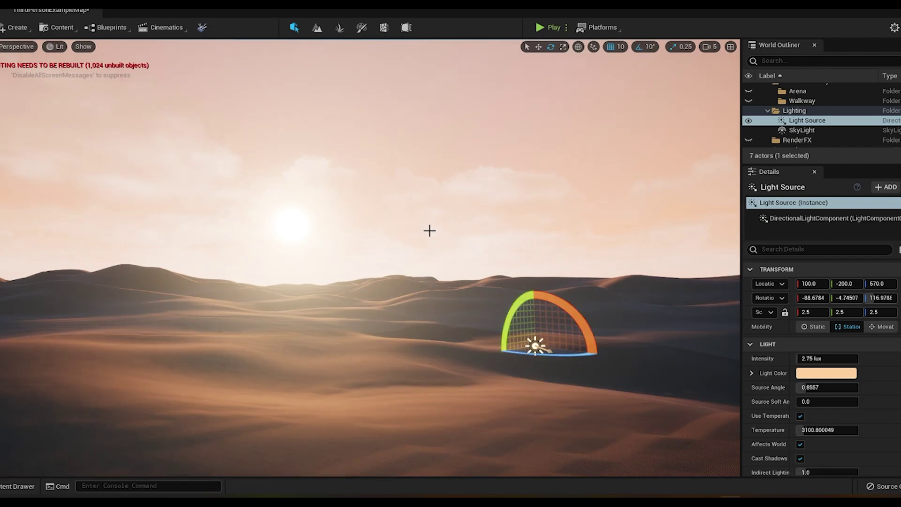
mouse_move(433, 229)
right_down()
mouse_move(657, 260)
mouse_move(434, 230)
right_up()
key(ctrl+l)
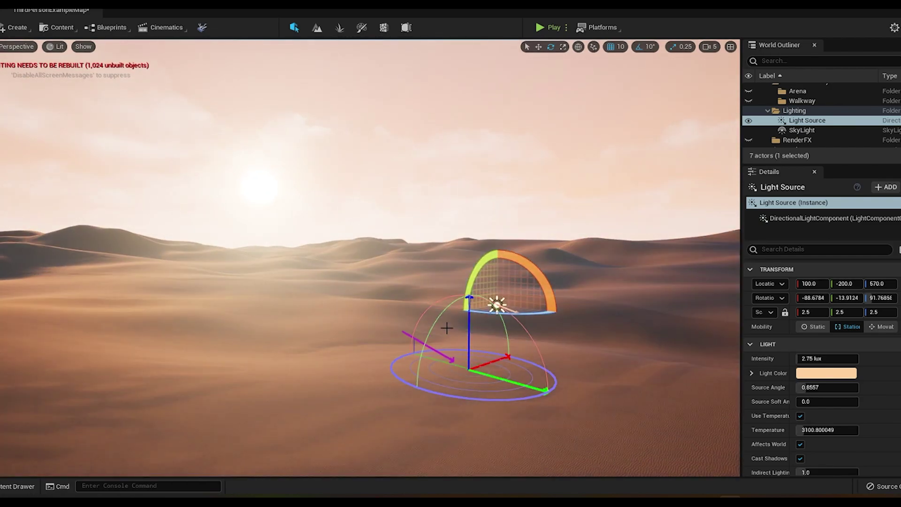
key(ctrl+l)
key(ctrl+l)
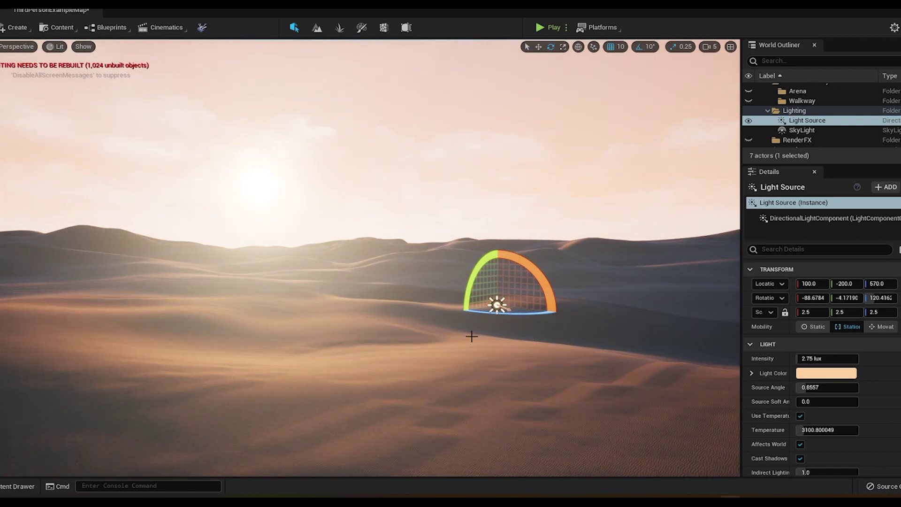
right_drag(420, 293, 526, 329)
Set the SkySphereBlueprint's Sun Brightness to about 3691 and its Cloud Speed to about 3.17
click(418, 142)
right_drag(543, 135, 380, 185)
mouse_move(389, 127)
right_down()
mouse_move(273, 139)
mouse_move(403, 127)
right_up()
drag(825, 386, 839, 401)
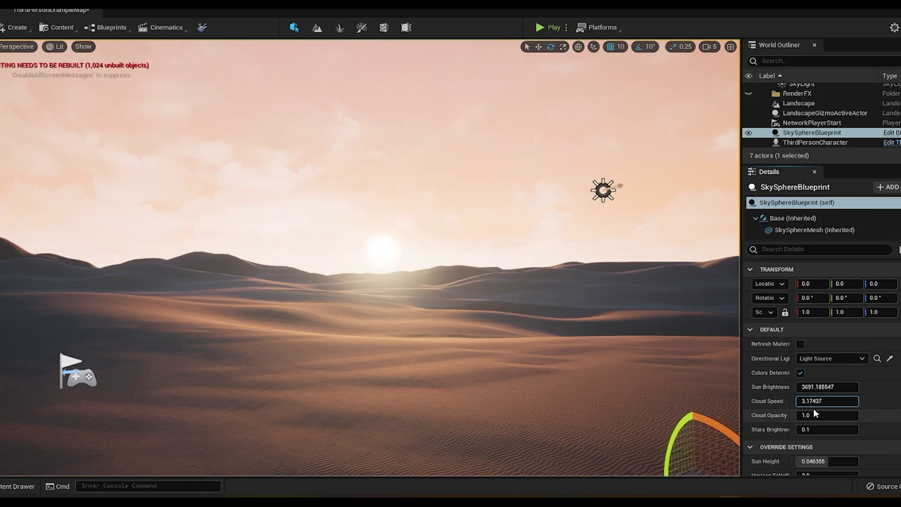
Set the SkySphereBlueprint's Cloud Opacity to about 0.77
mouse_move(819, 414)
mouse_down()
mouse_move(837, 415)
mouse_move(825, 414)
mouse_up()
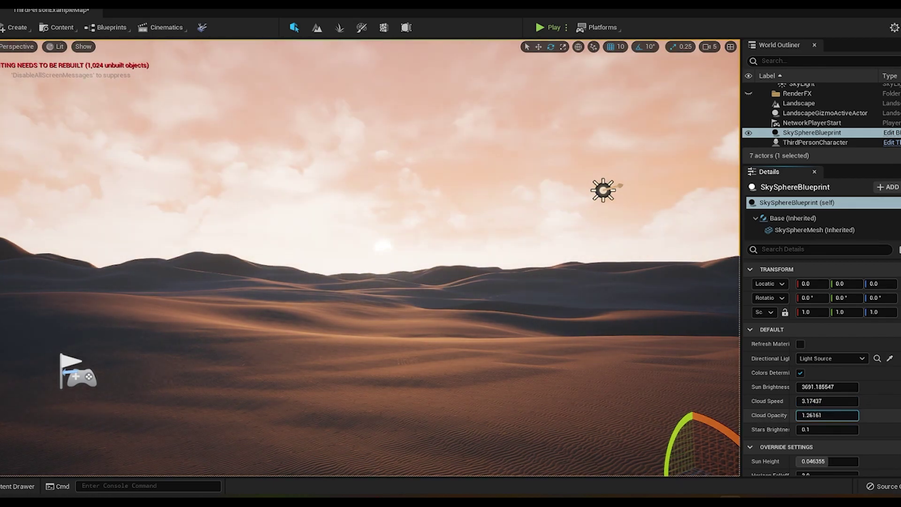
right_drag(422, 258, 438, 232)
mouse_move(811, 414)
mouse_down()
mouse_move(791, 414)
mouse_move(814, 415)
mouse_up()
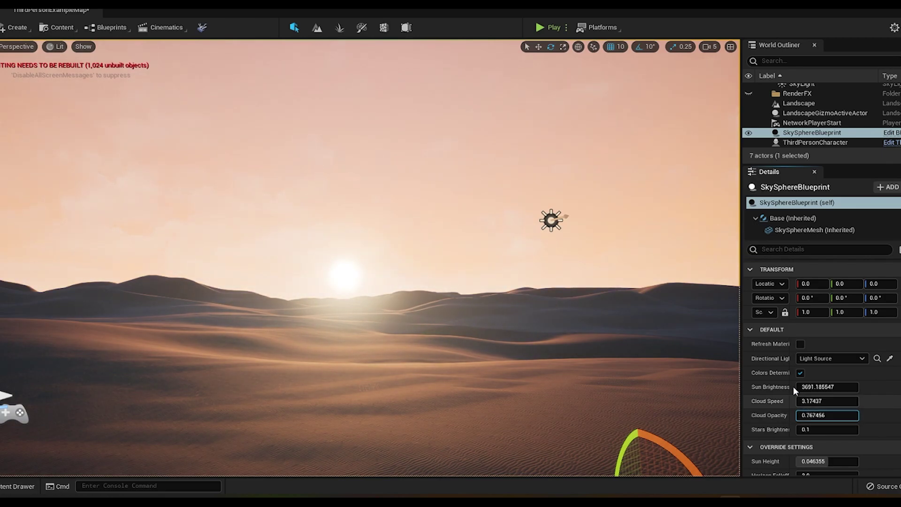
Turn off the sky's sun-determined colors and raise Stars Brightness to about 999160
click(800, 373)
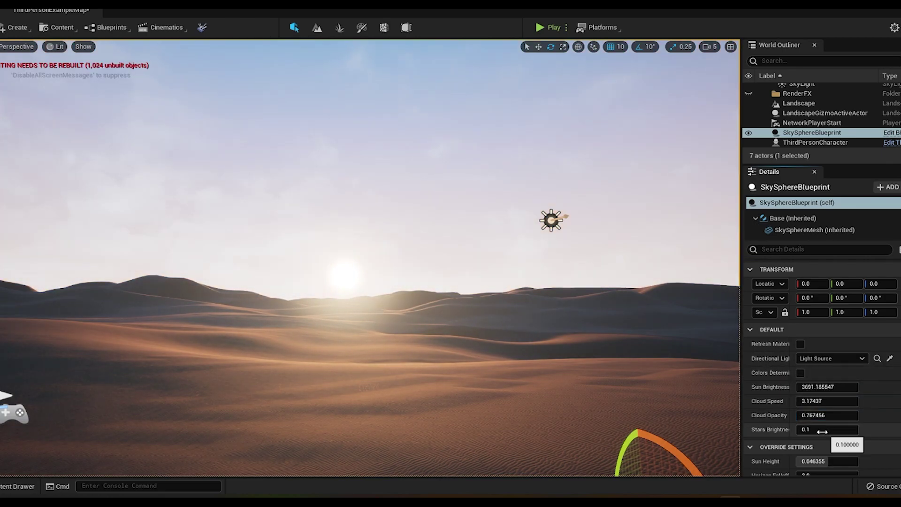
drag(826, 429, 835, 429)
mouse_move(467, 304)
right_down()
mouse_move(468, 141)
mouse_move(467, 304)
right_up()
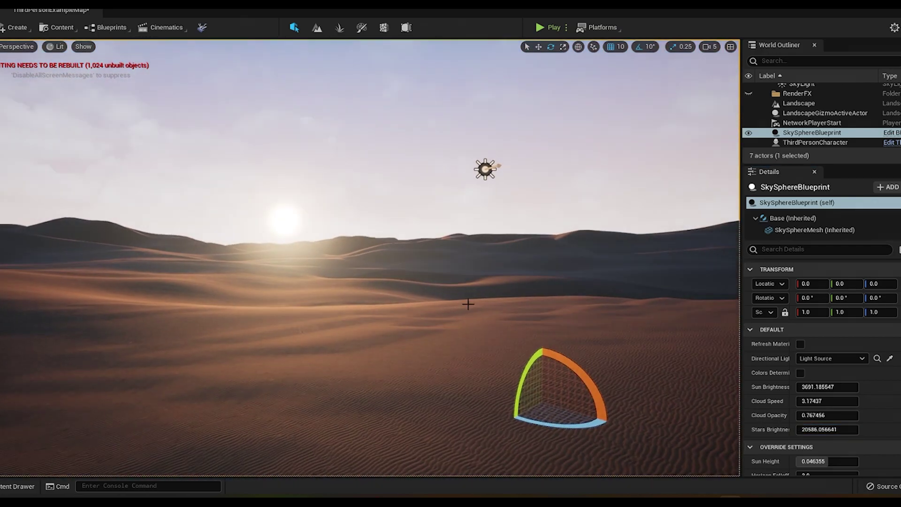
drag(814, 429, 840, 428)
right_drag(647, 319, 647, 357)
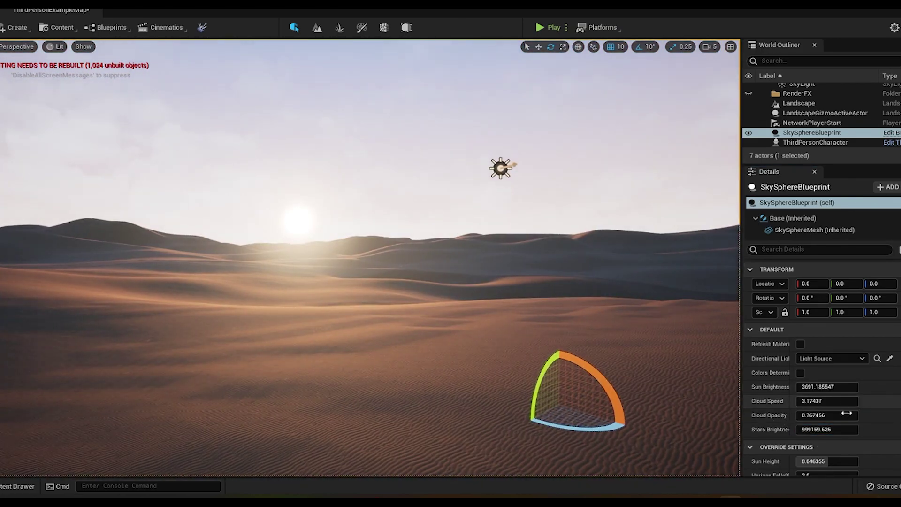
Set the sky's Horizon Falloff to about 18.86 and its Horizon Color to dark brown, about R 0.135, G 0.045, B 0.011
scroll(847, 413, down, 3)
drag(808, 365, 848, 366)
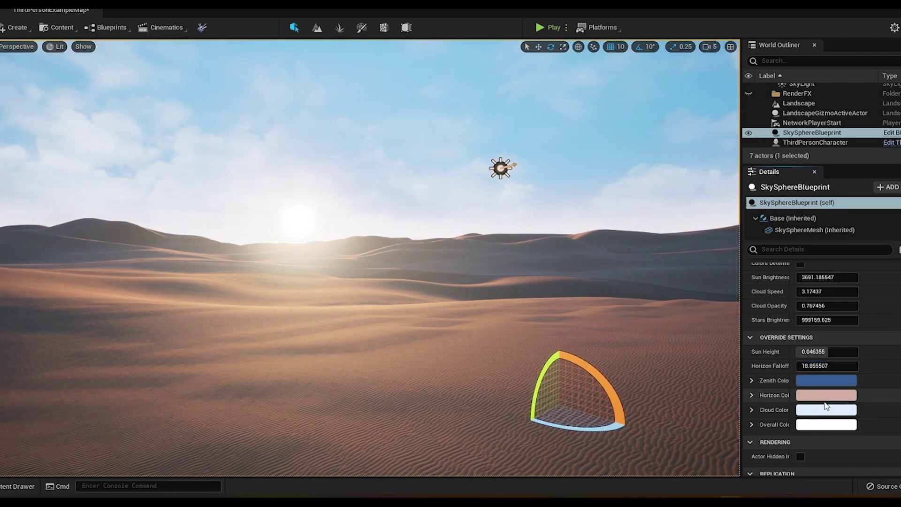
click(826, 394)
mouse_move(731, 325)
mouse_down()
mouse_move(730, 281)
mouse_move(751, 356)
mouse_up()
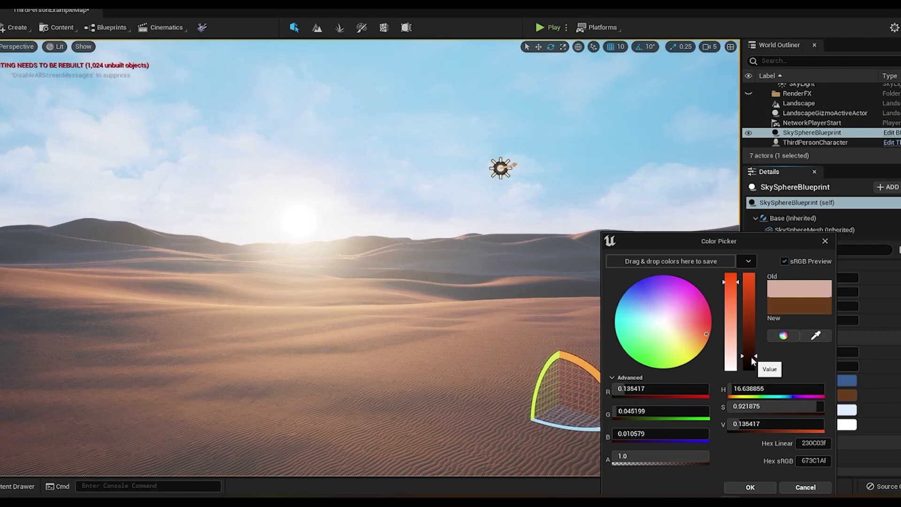
click(762, 487)
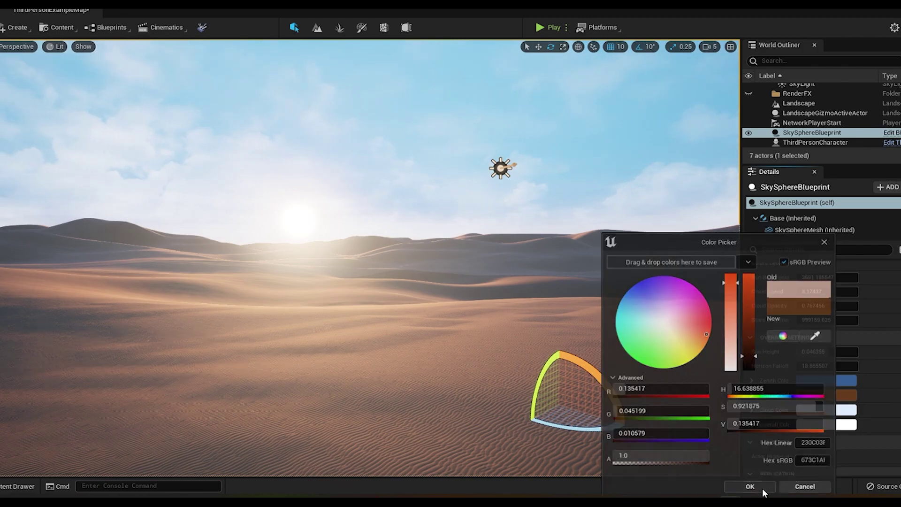
Change the sky's Cloud Color to a pale peach tone
click(824, 410)
click(702, 333)
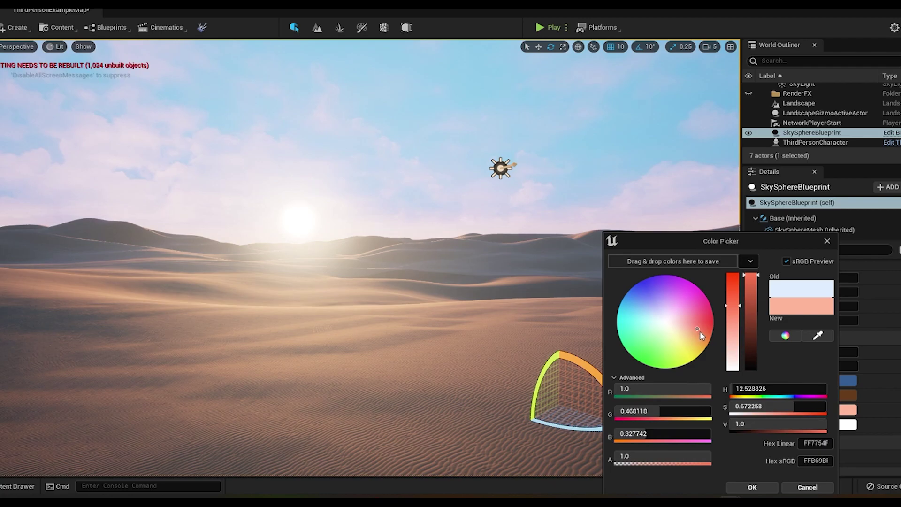
drag(737, 315, 738, 341)
click(752, 487)
right_drag(422, 329, 703, 343)
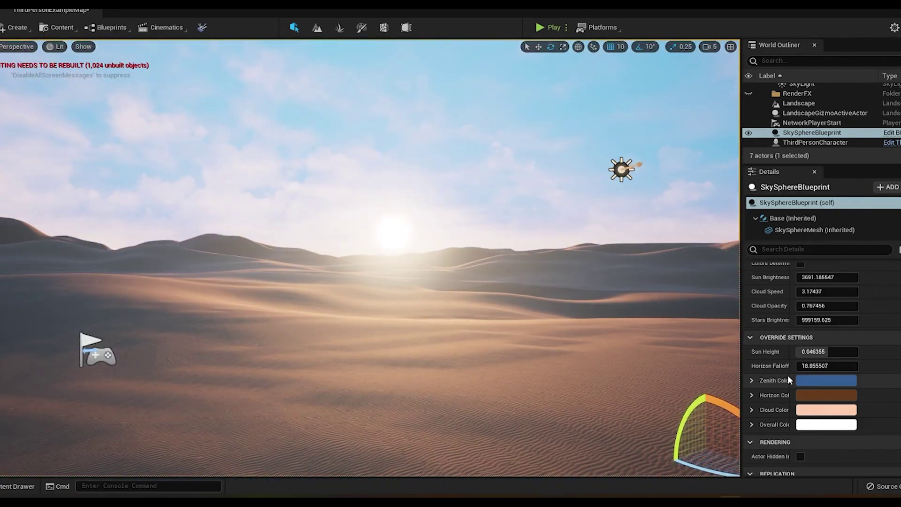
Tint the sky's Overall Color light pink and check the sunset over the dunes
click(825, 424)
click(702, 337)
click(708, 332)
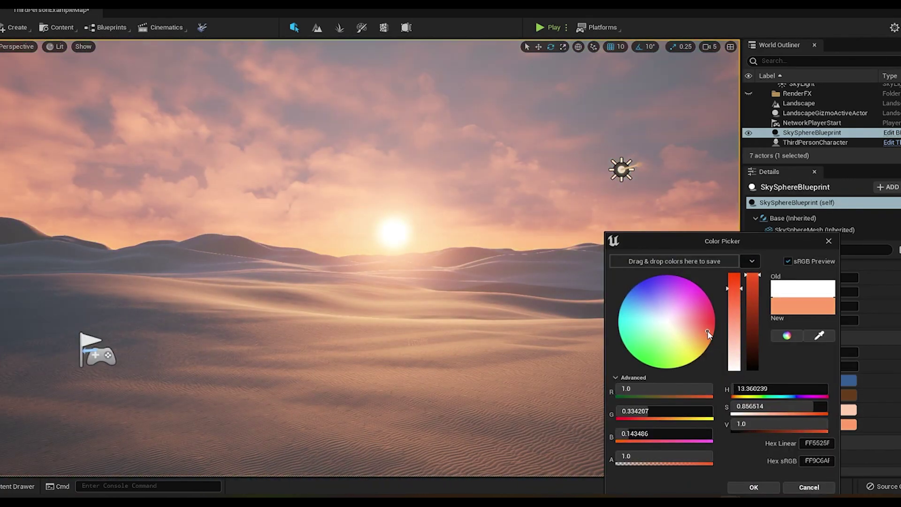
mouse_move(708, 331)
mouse_down()
mouse_move(743, 311)
mouse_move(744, 302)
mouse_up()
click(739, 321)
mouse_move(675, 323)
mouse_down()
mouse_move(690, 330)
mouse_move(736, 291)
mouse_move(741, 337)
mouse_move(741, 317)
mouse_up()
click(755, 487)
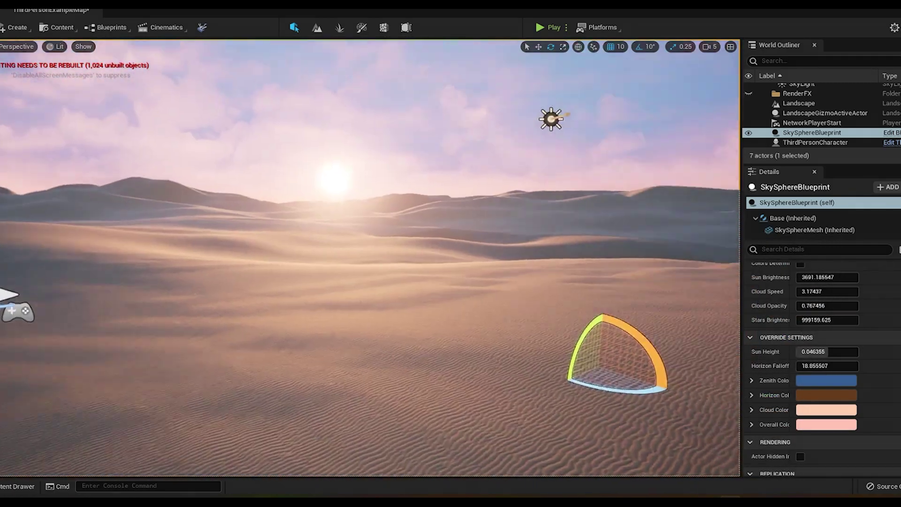
right_drag(370, 257, 418, 257)
right_drag(470, 431, 470, 430)
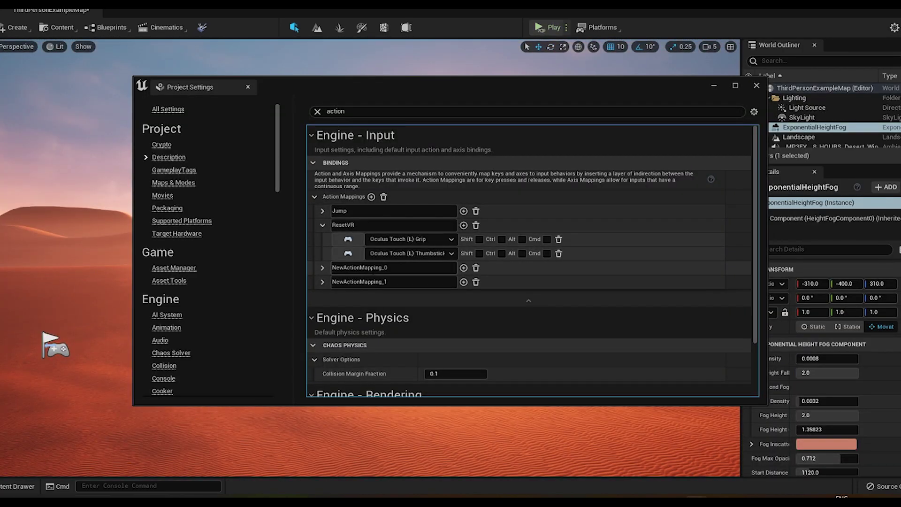
Expand the NewActionMapping_0 action mapping and open the Oculus Touch choices for its unassigned key
click(322, 269)
click(450, 282)
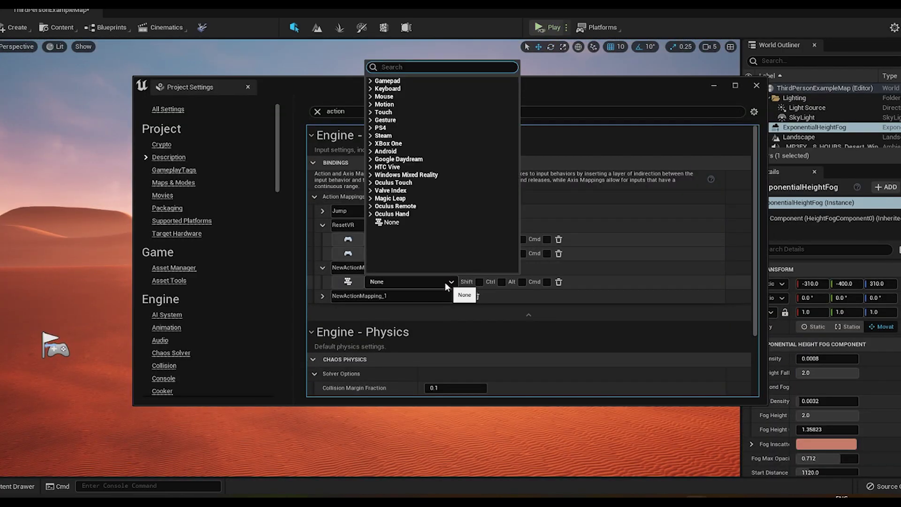
click(382, 185)
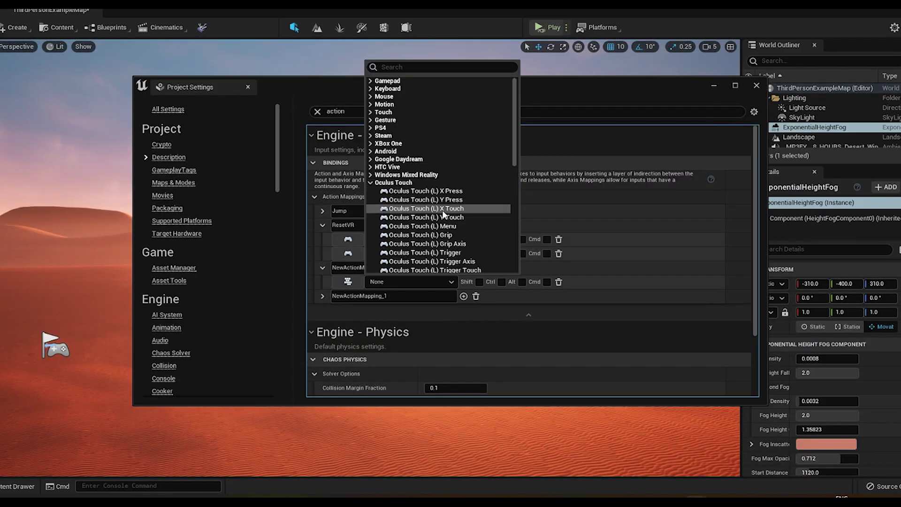